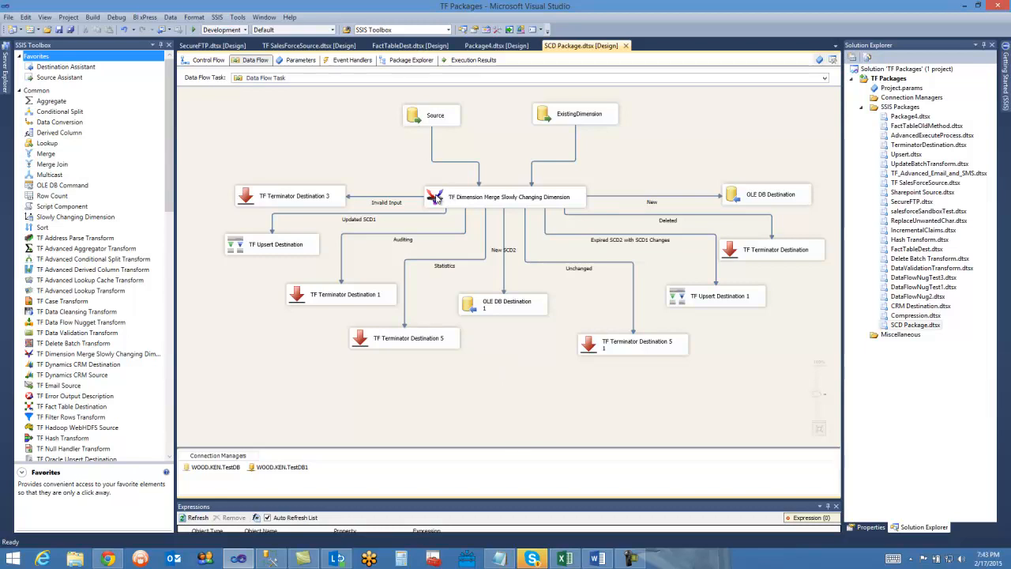
# Open the TF Dimension Merge Slowly Changing Dimension component in the data flow for editing.
pyautogui.click(419, 115)
pyautogui.click(561, 112)
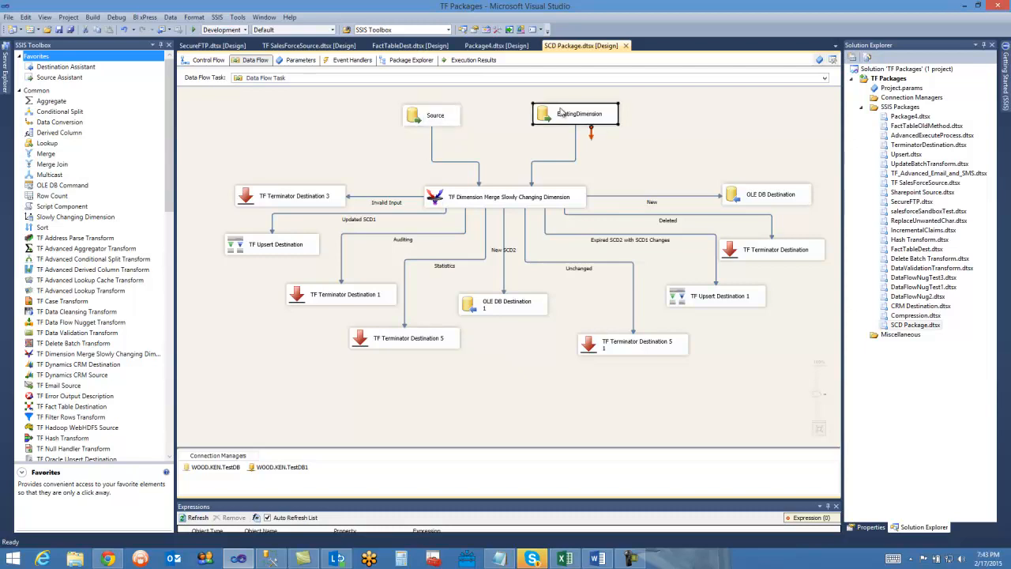
pyautogui.click(439, 195)
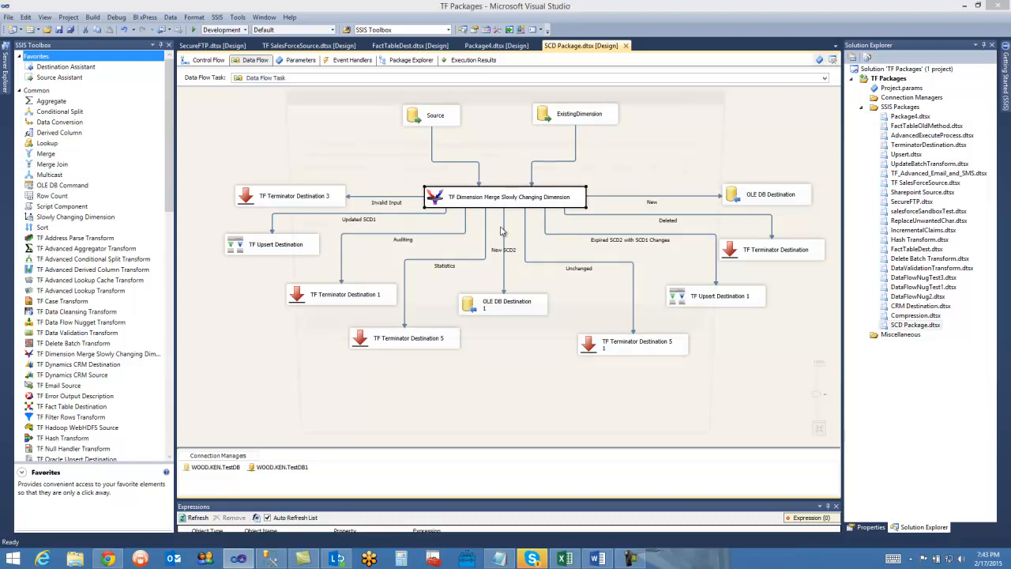
pyautogui.moveTo(461, 96); pyautogui.dragTo(460, 92)
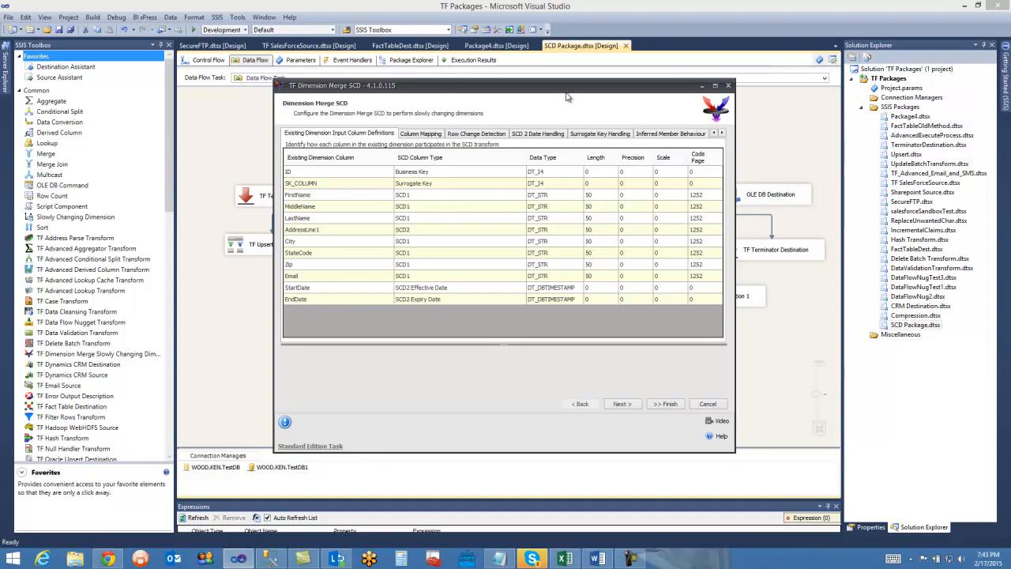
pyautogui.moveTo(567, 93); pyautogui.dragTo(606, 99)
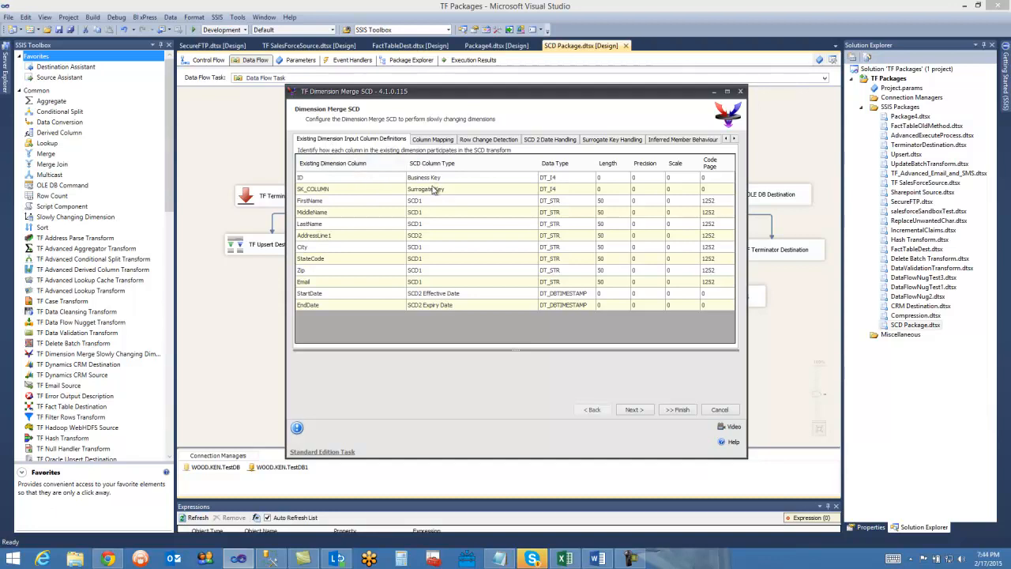
# Examine the SCD column types assigned to the FirstName, MiddleName and LastName columns of the existing dimension.
pyautogui.click(424, 202)
pyautogui.click(426, 213)
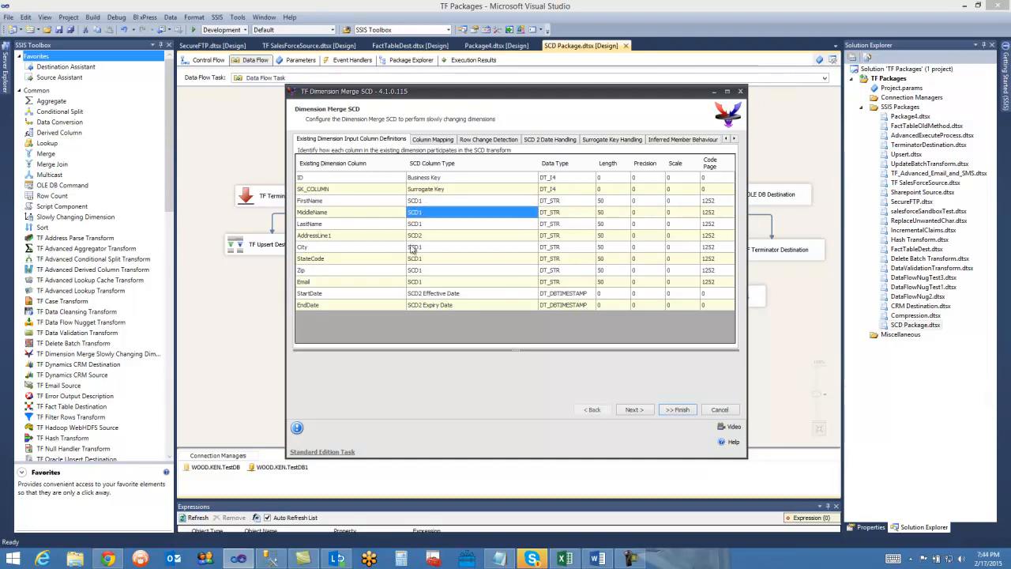
pyautogui.click(427, 204)
pyautogui.click(420, 215)
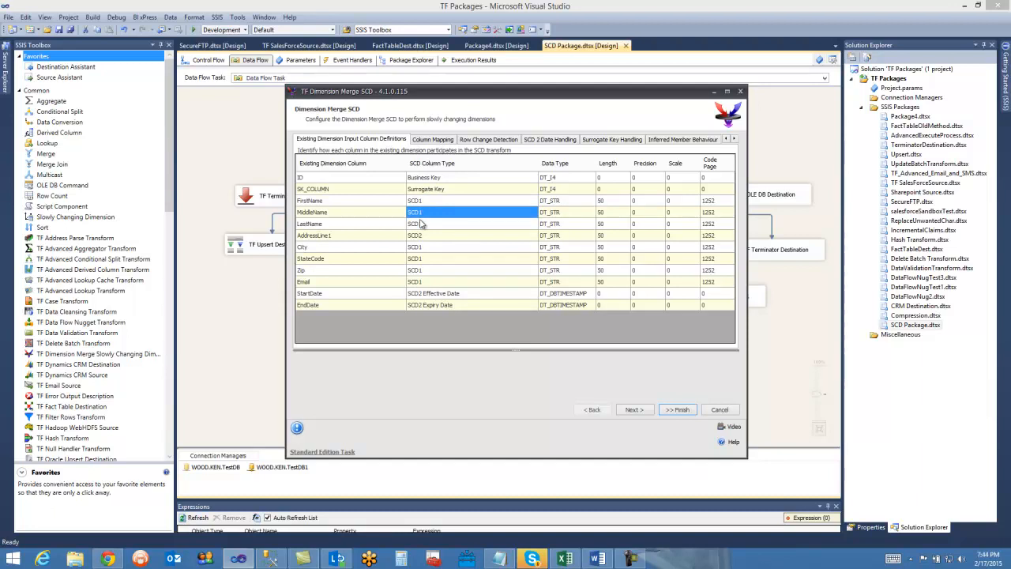
pyautogui.click(423, 225)
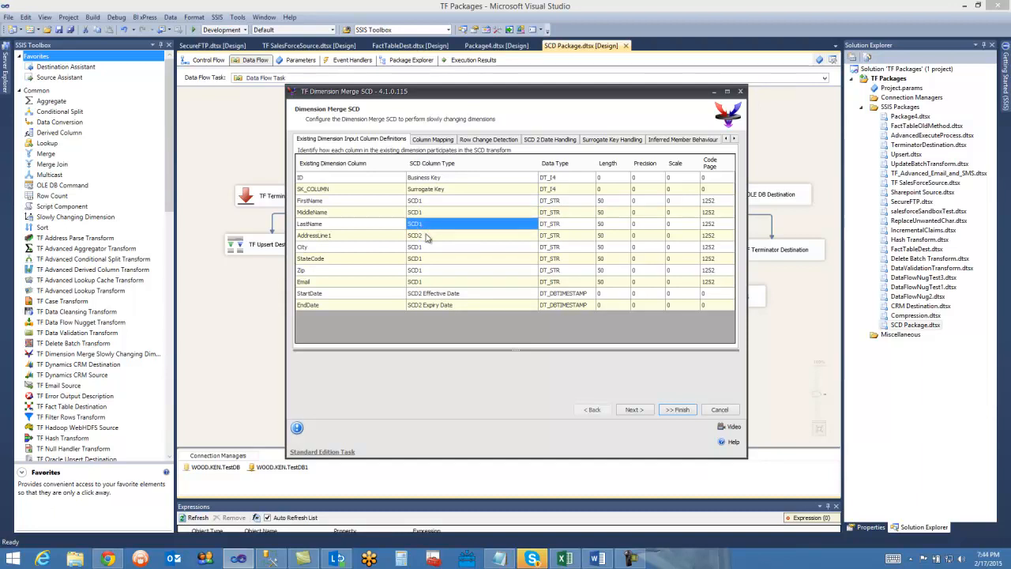
# Set the SCD column type of AddressLine1 to SCD2.
pyautogui.click(425, 237)
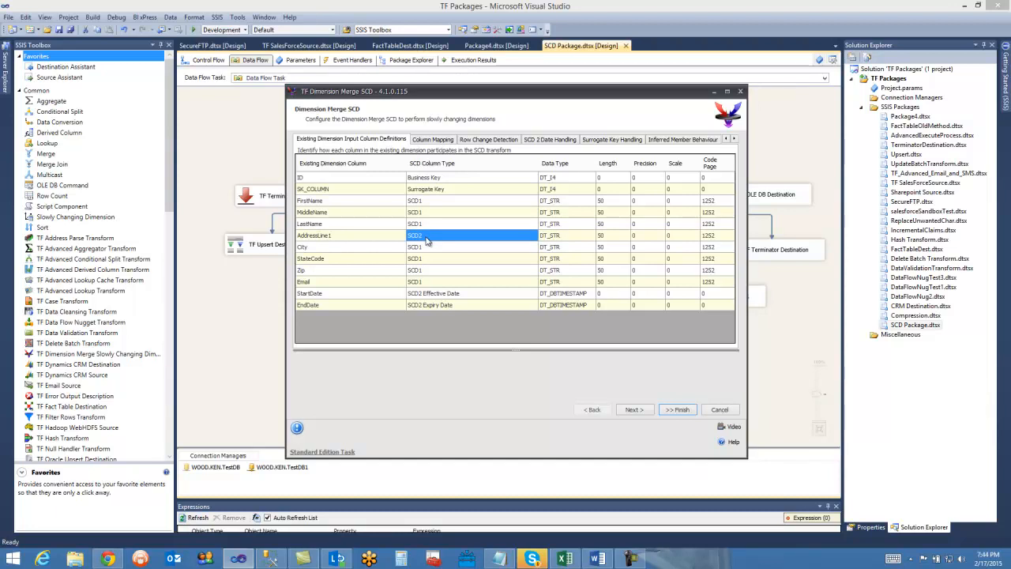
pyautogui.click(426, 238)
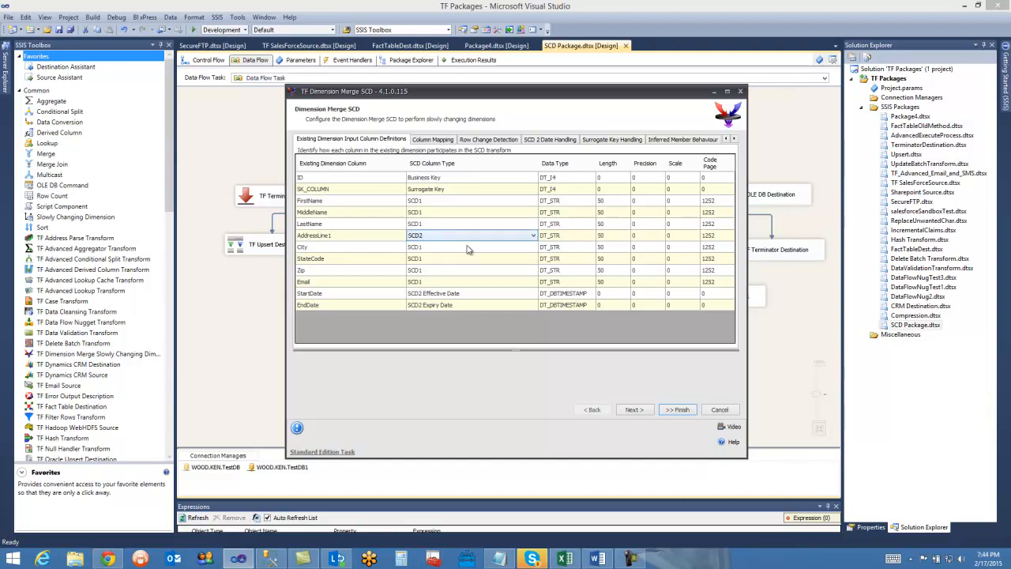
pyautogui.click(533, 236)
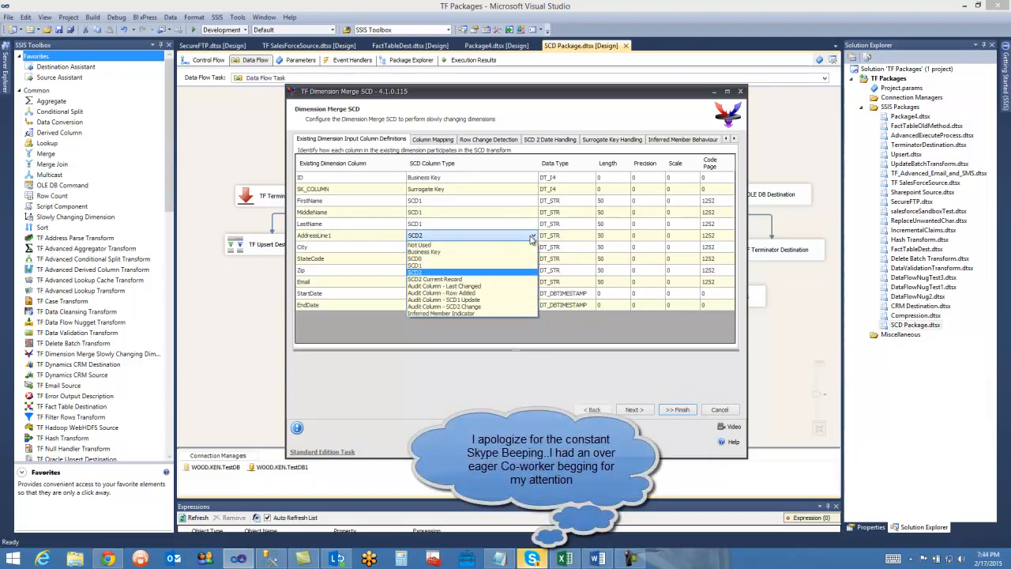
pyautogui.click(423, 273)
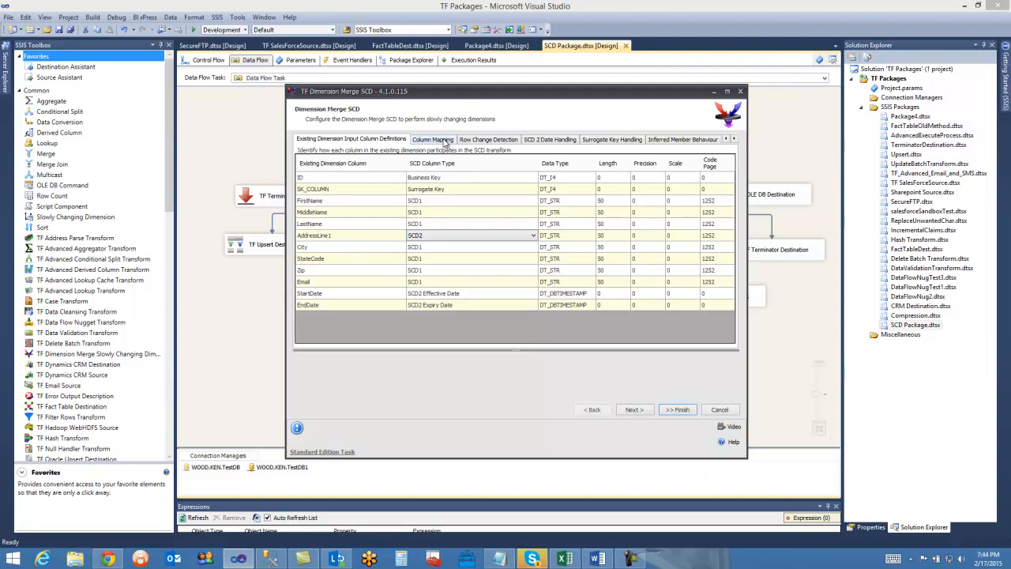
# Switch to SQL Server Management Studio and compare the query results of the Existing_Dimension and Source_Table tables, including their columns.
pyautogui.click(273, 561)
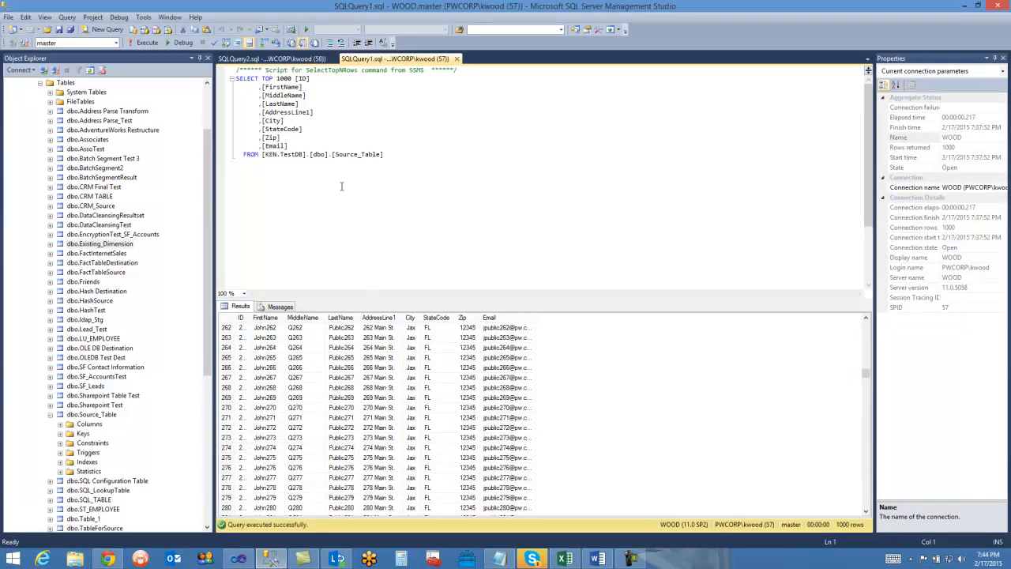
pyautogui.click(295, 60)
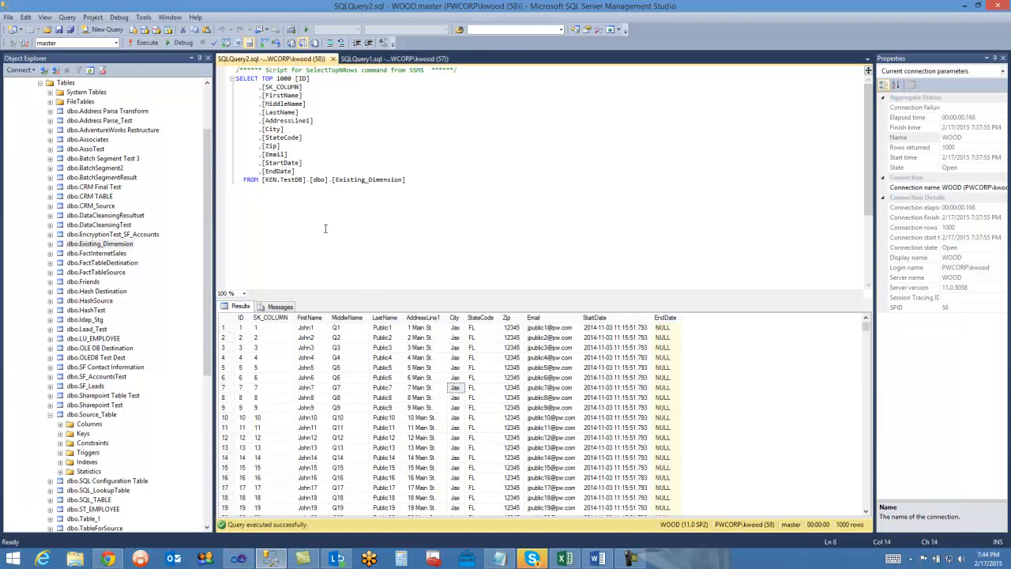
pyautogui.click(703, 353)
pyautogui.scroll(-2, 703, 353)
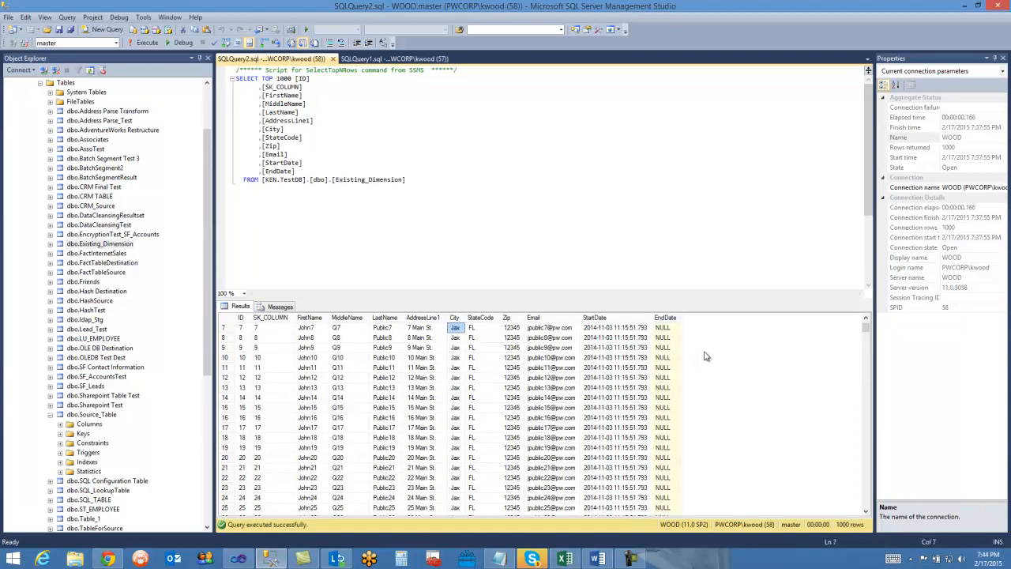
pyautogui.scroll(-11, 674, 341)
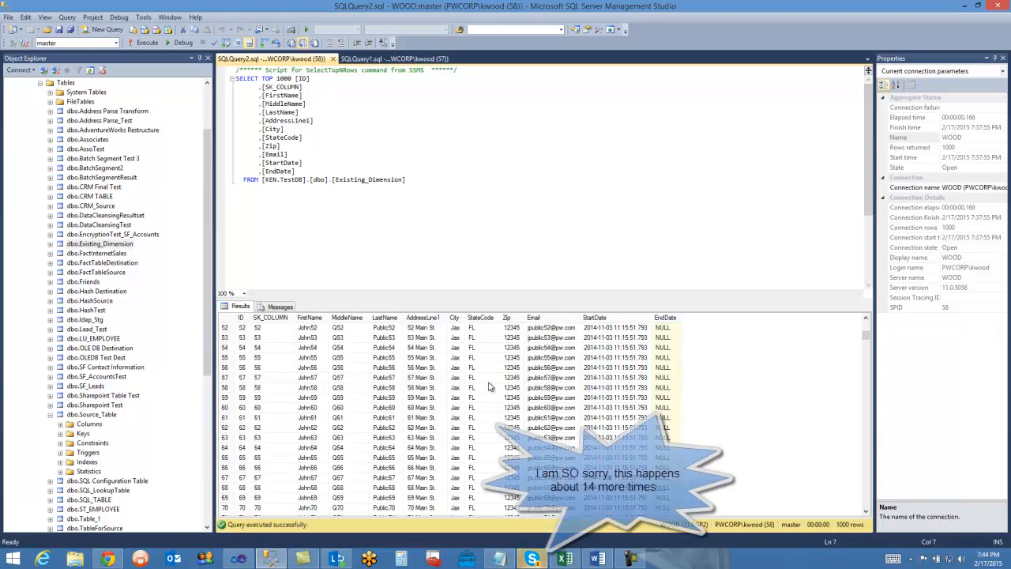
pyautogui.scroll(12, 490, 385)
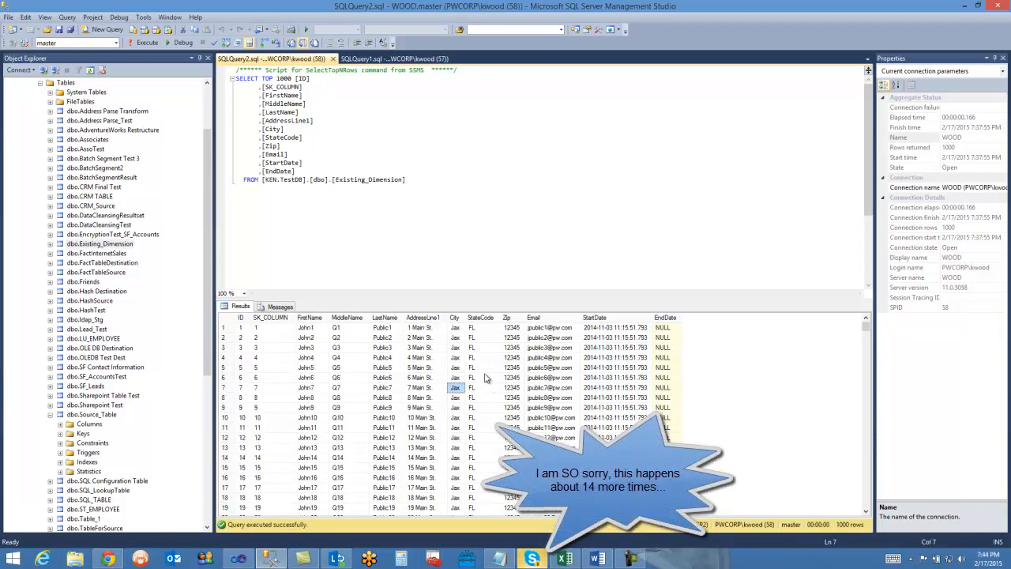
pyautogui.click(474, 244)
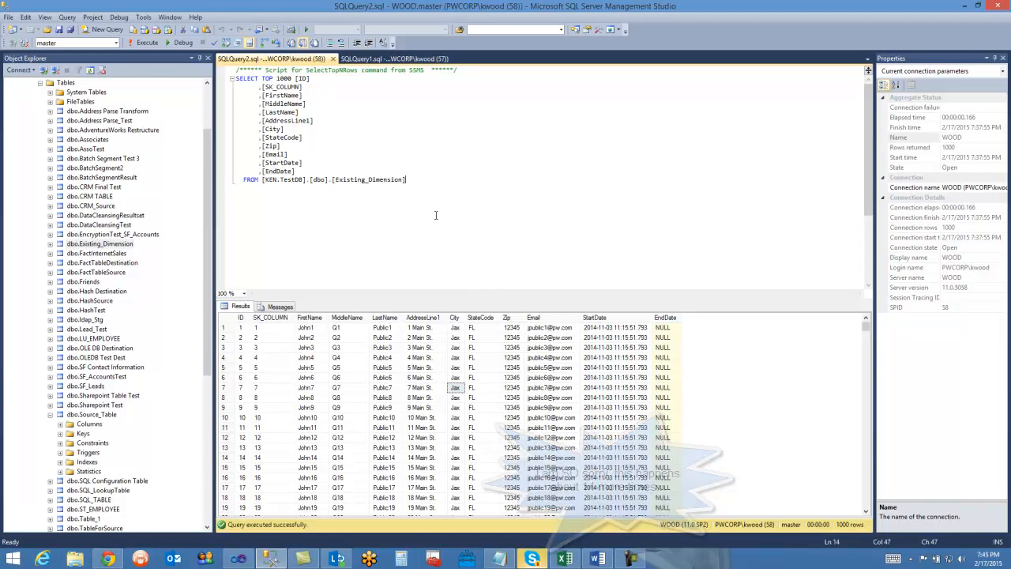
pyautogui.click(385, 60)
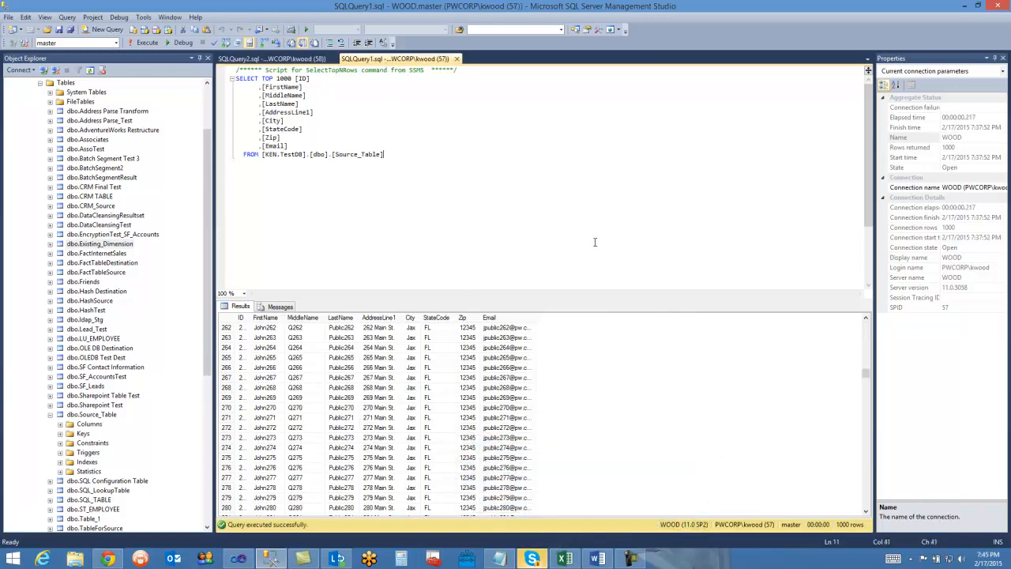
pyautogui.click(271, 59)
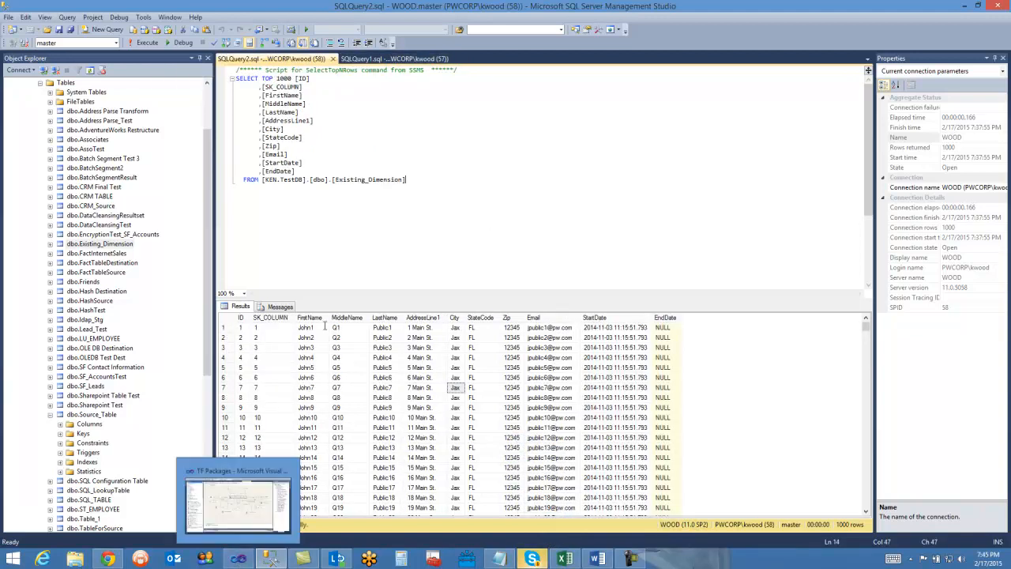
# Return to Visual Studio and check the column mapping between the existing dimension and the source system.
pyautogui.click(238, 558)
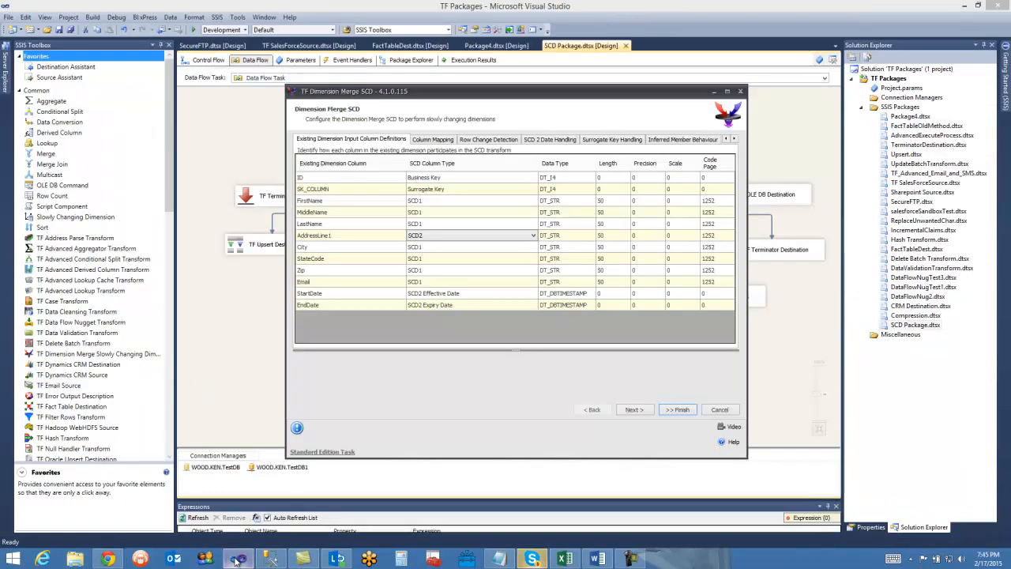
pyautogui.moveTo(563, 97)
pyautogui.mouseDown()
pyautogui.moveTo(570, 89)
pyautogui.moveTo(569, 99)
pyautogui.mouseUp()
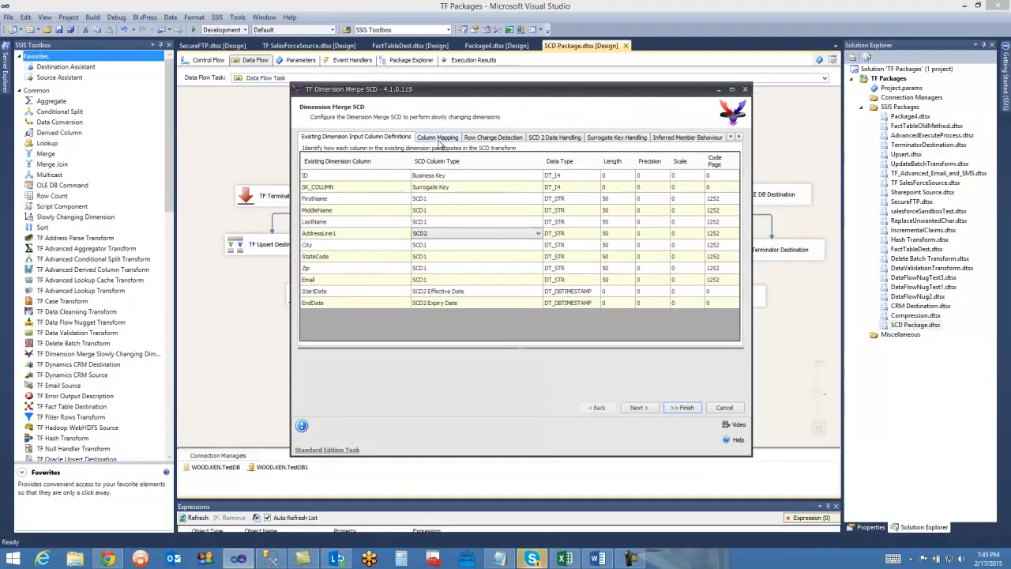
pyautogui.click(440, 140)
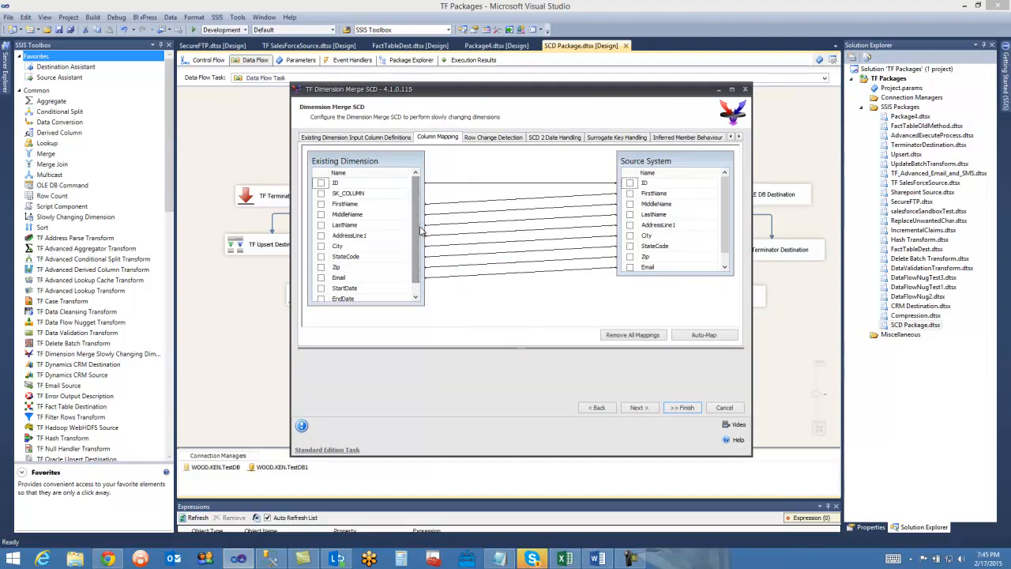
pyautogui.scroll(-1, 413, 263)
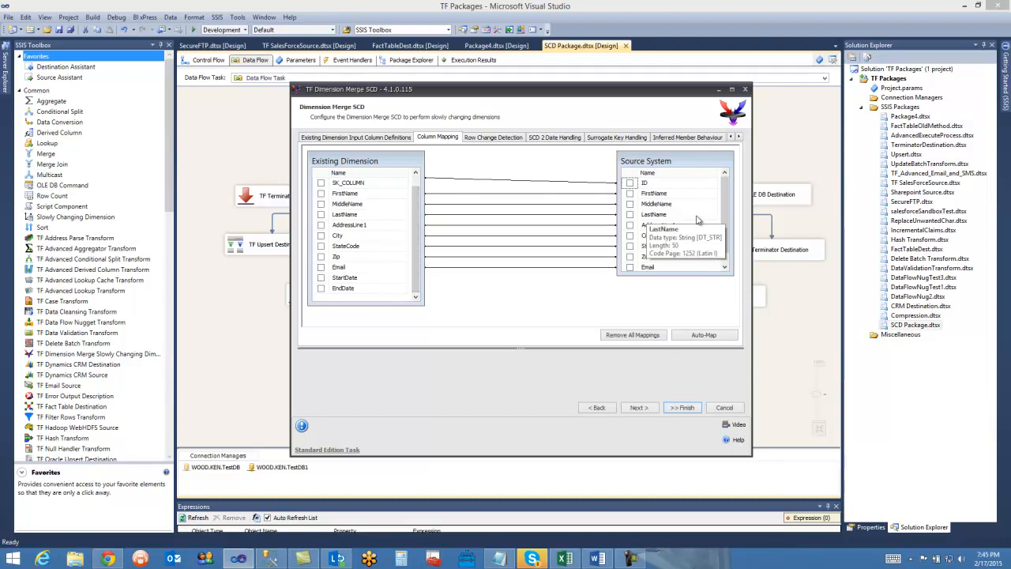
pyautogui.scroll(1, 416, 197)
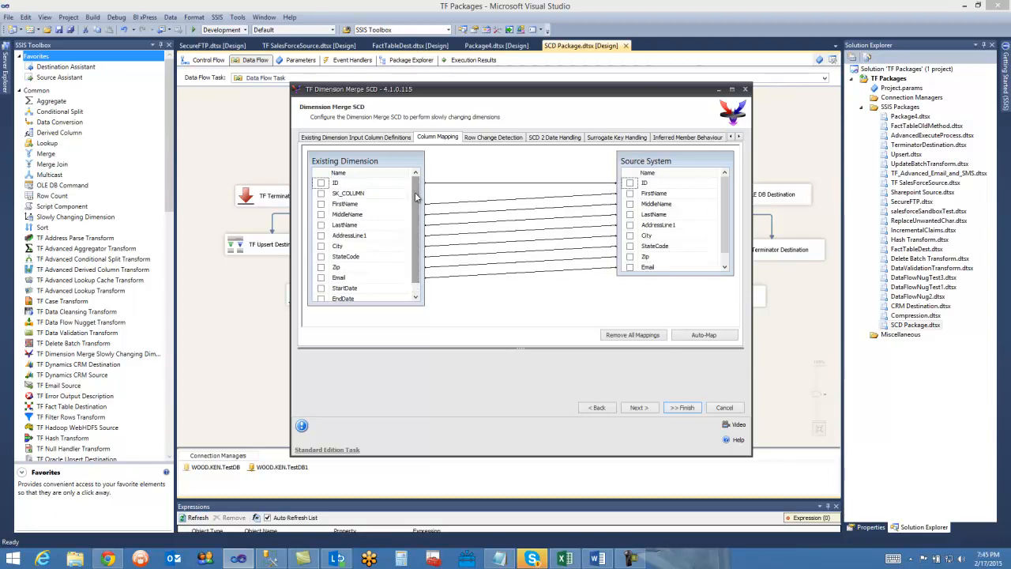
# Review the component's row change detection, SCD 2 date handling and surrogate key handling settings.
pyautogui.click(488, 138)
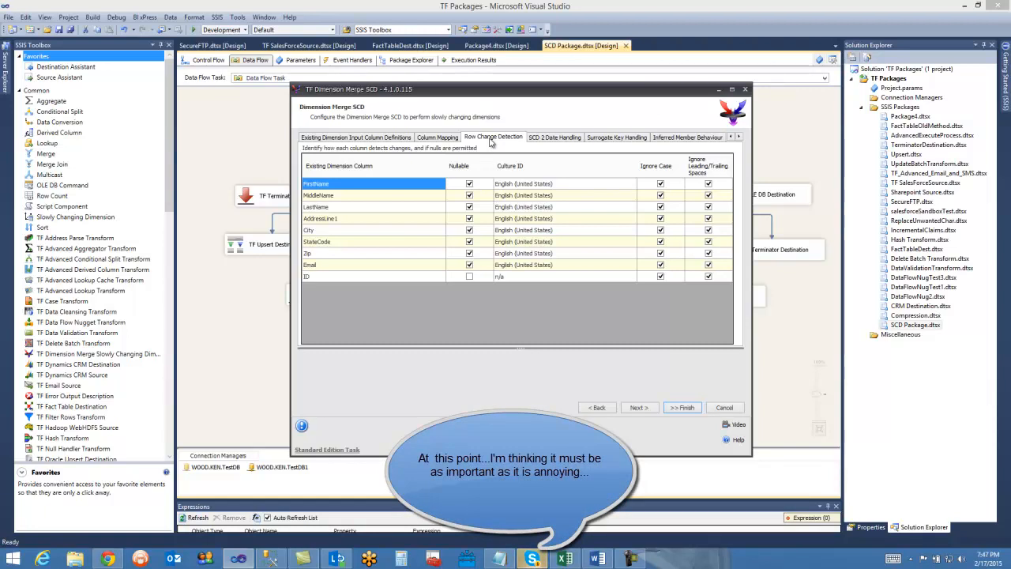
pyautogui.click(548, 139)
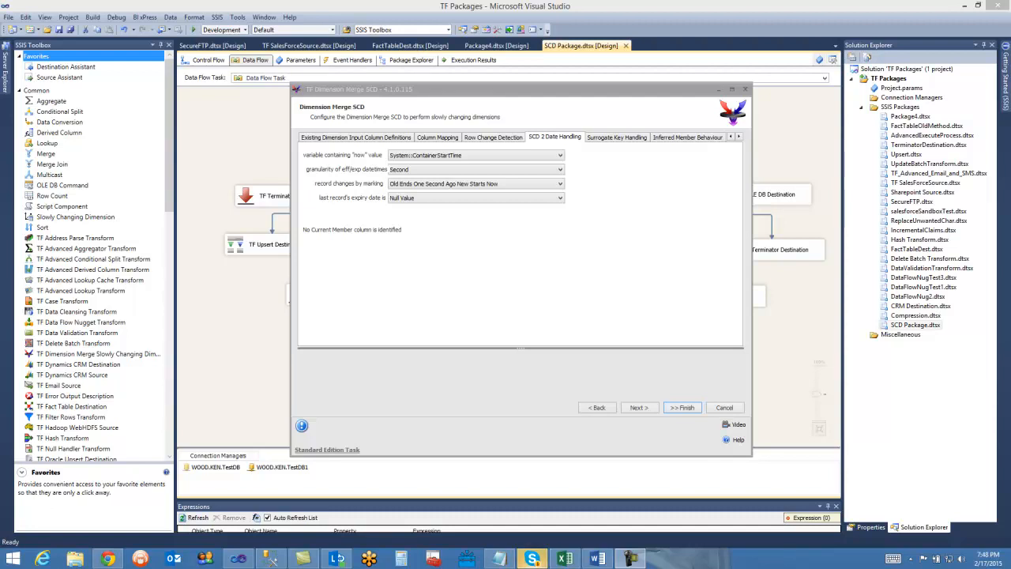
pyautogui.click(548, 253)
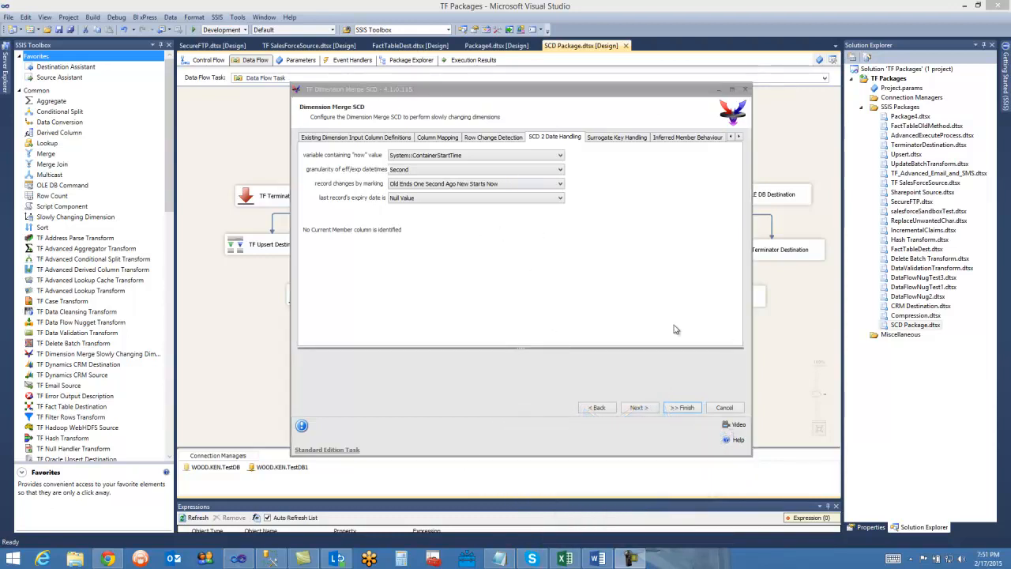
pyautogui.click(615, 140)
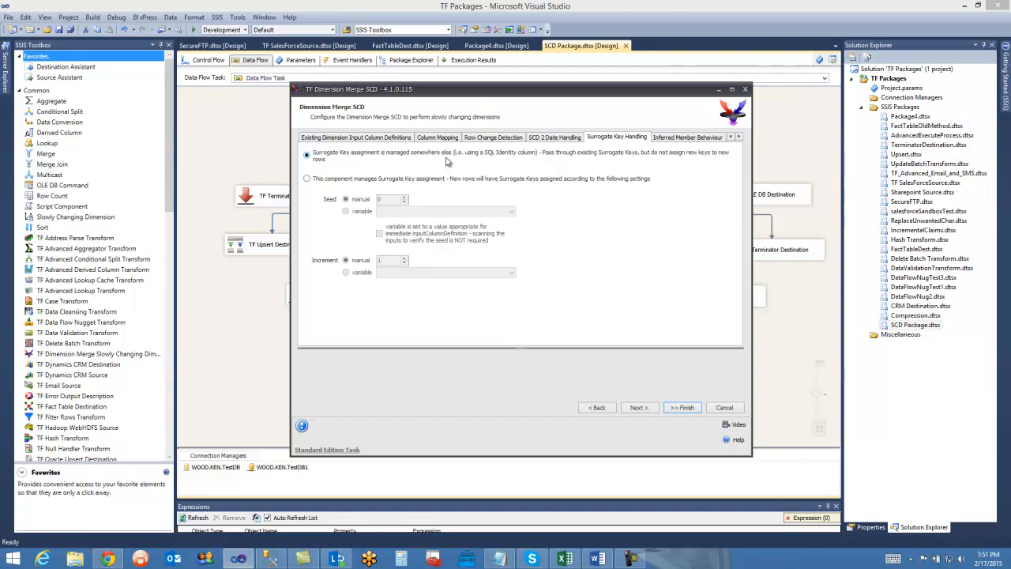
# Check the inferred member behaviour, then show the output column selection for the New output.
pyautogui.click(740, 137)
pyautogui.click(739, 137)
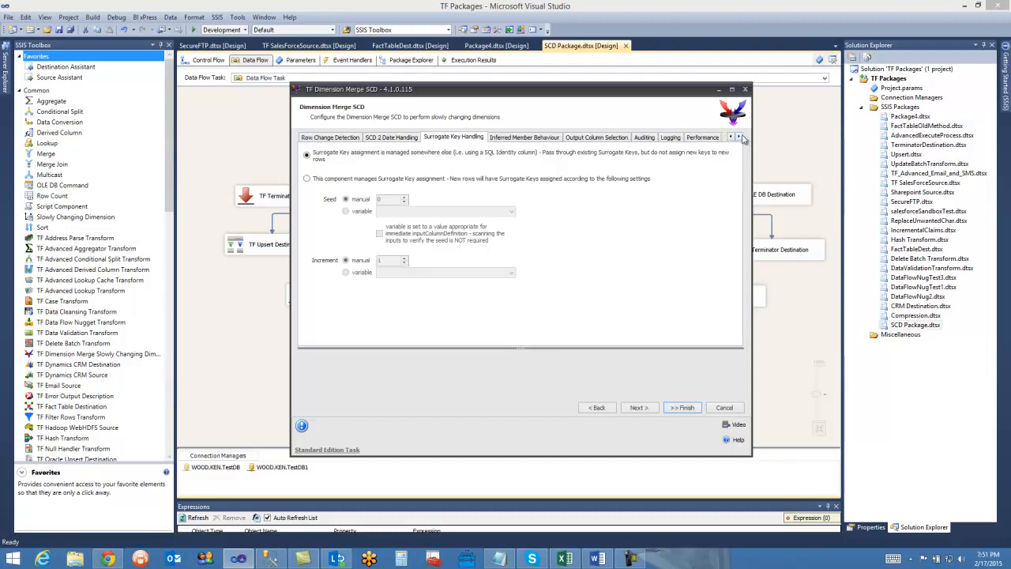
pyautogui.click(589, 139)
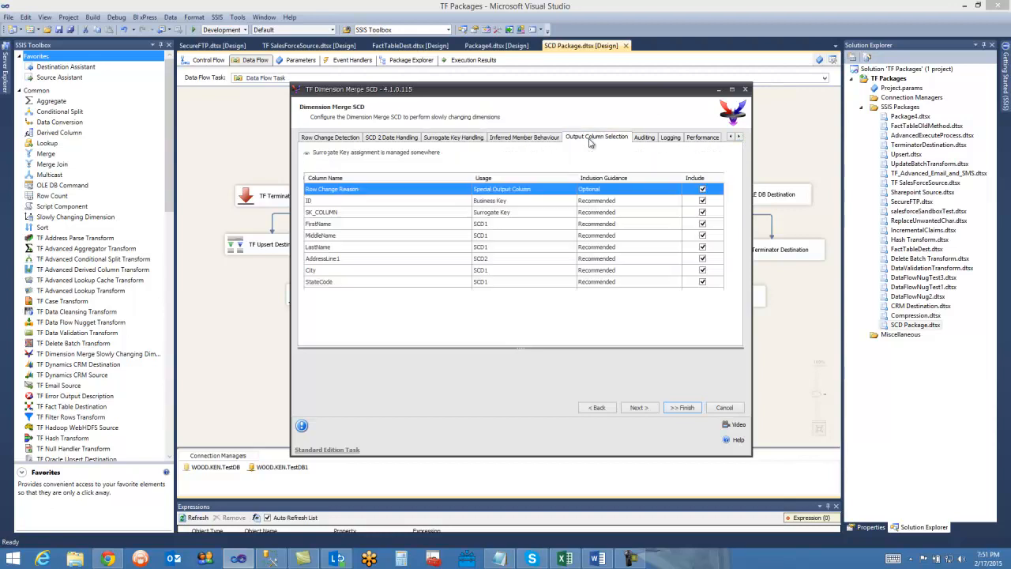
pyautogui.click(542, 139)
pyautogui.click(585, 139)
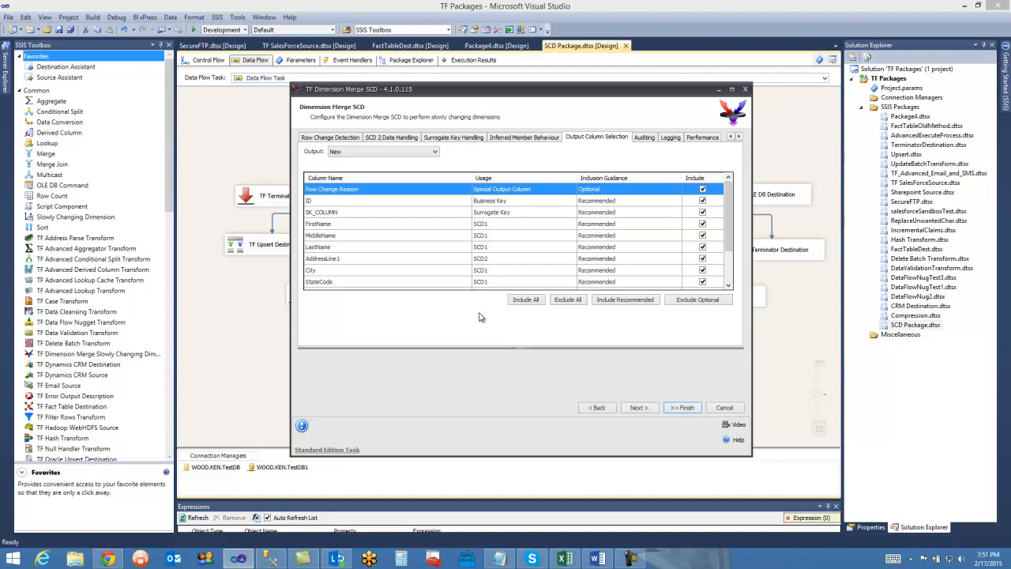
# Review the output column selection for the Expired SCD2 with SCD1 Changes output and for the Invalid Input output.
pyautogui.moveTo(534, 84); pyautogui.dragTo(551, 269)
pyautogui.moveTo(540, 303); pyautogui.dragTo(511, 111)
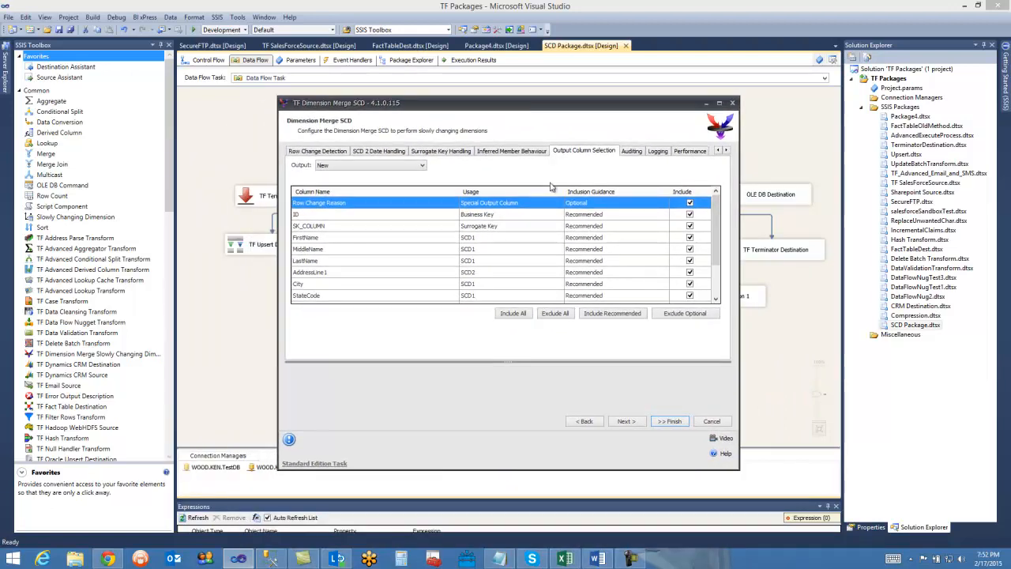
pyautogui.click(380, 167)
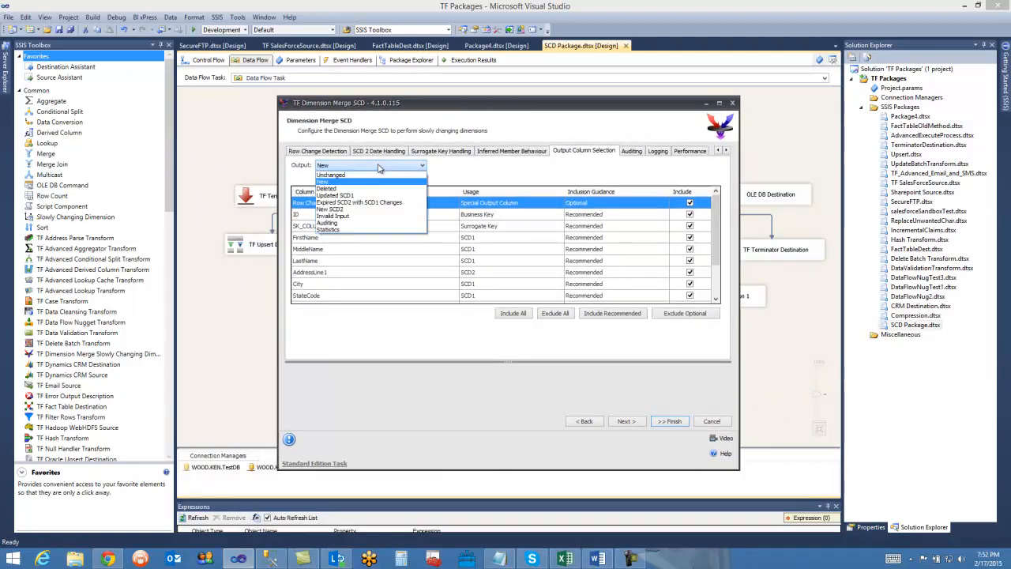
pyautogui.click(366, 203)
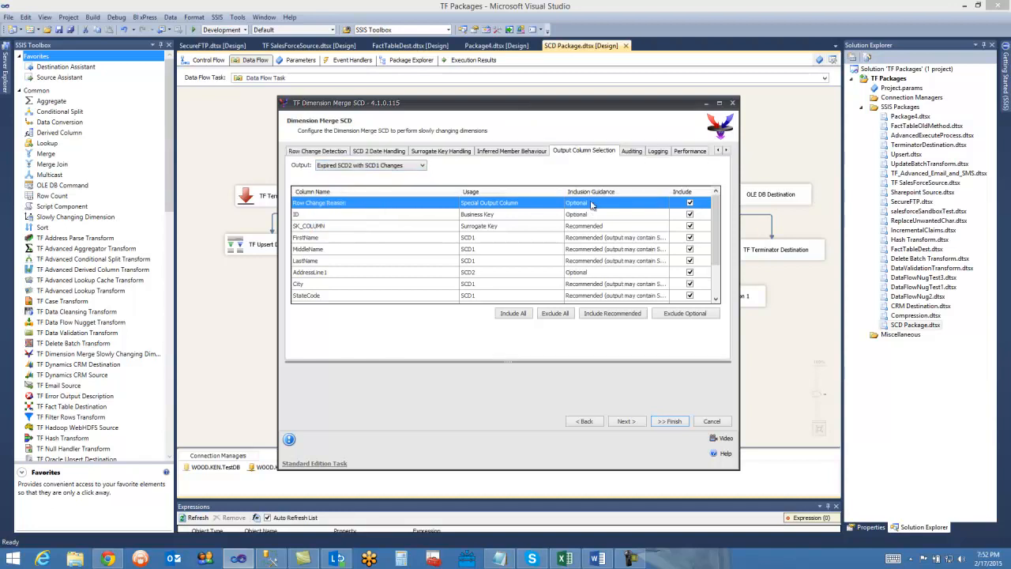
pyautogui.click(405, 167)
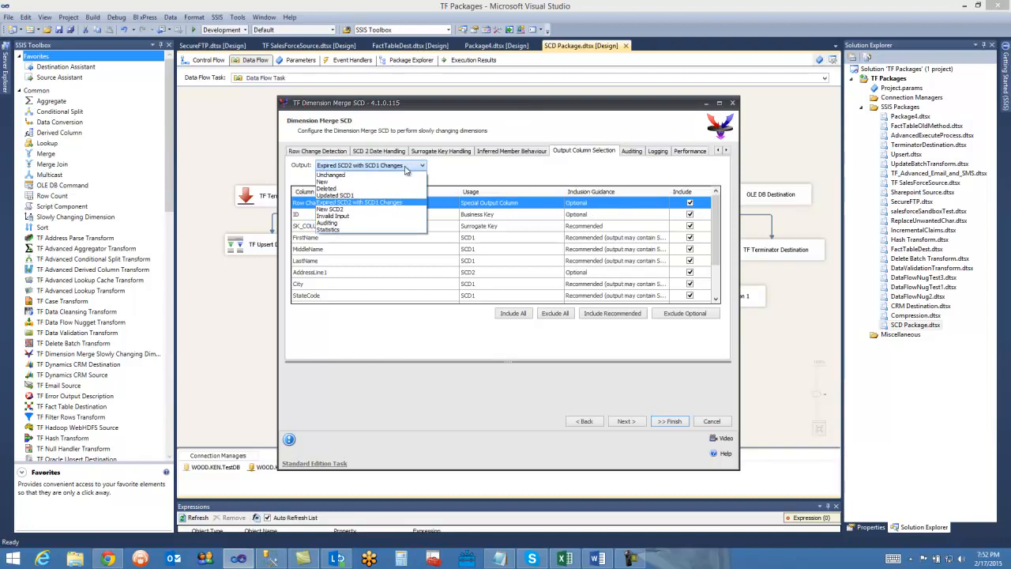
pyautogui.click(353, 216)
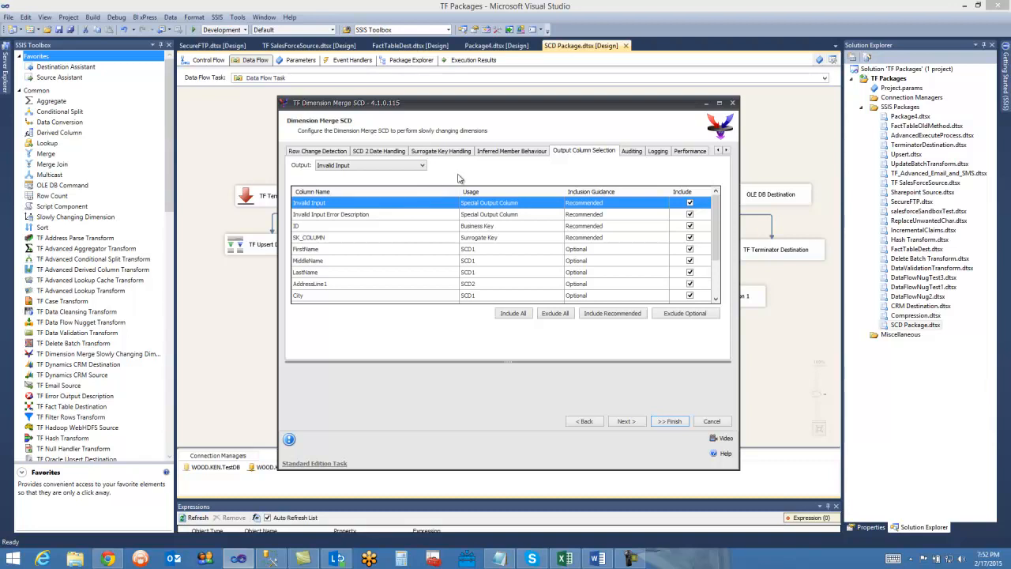
# Check the list of available outputs and the remaining Invalid Input columns, and close the Dimension Merge SCD editor without saving.
pyautogui.click(400, 167)
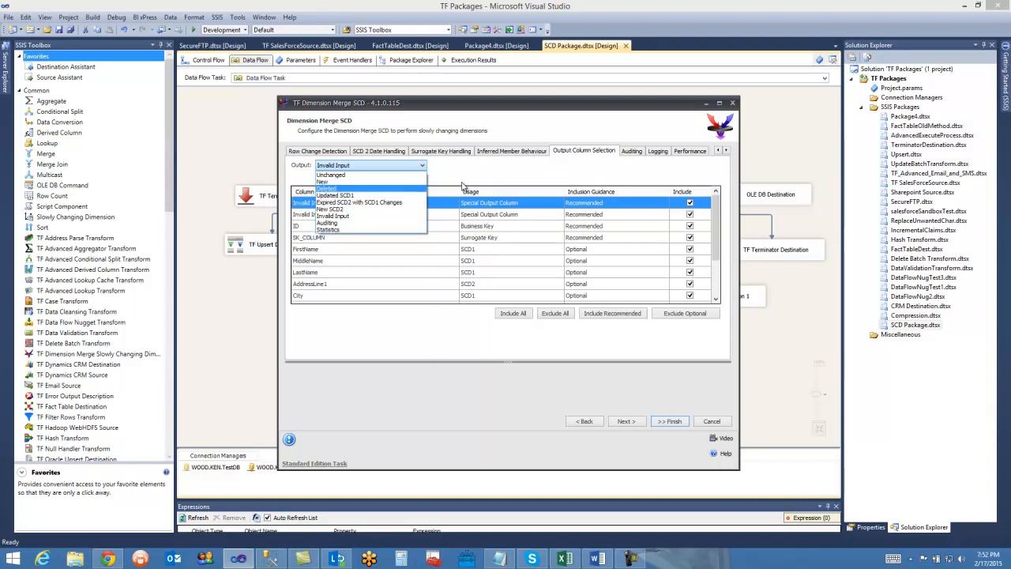
pyautogui.click(423, 330)
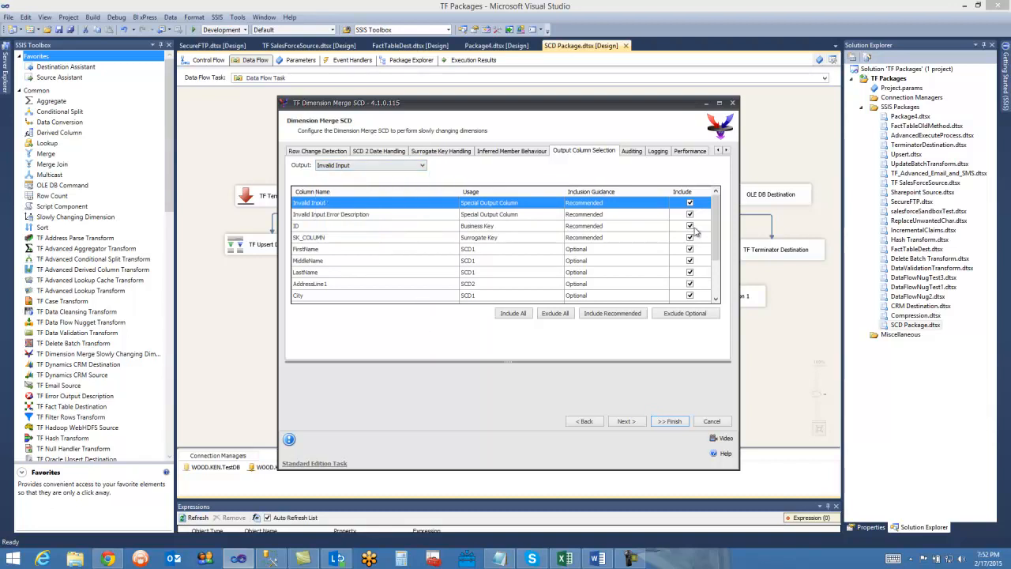
pyautogui.click(377, 167)
pyautogui.click(360, 166)
pyautogui.moveTo(721, 221)
pyautogui.mouseDown()
pyautogui.moveTo(719, 265)
pyautogui.moveTo(718, 207)
pyautogui.mouseUp()
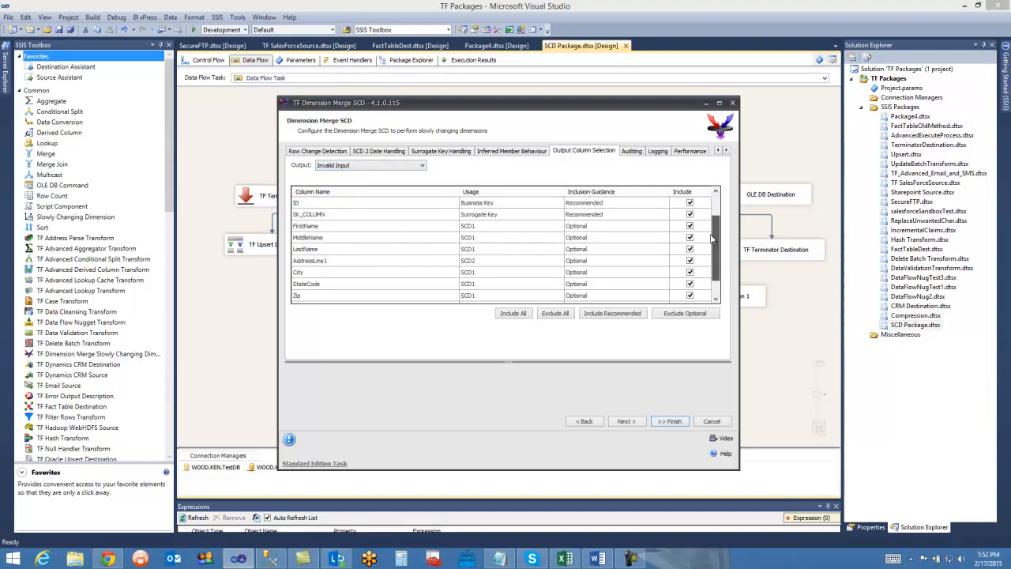
pyautogui.click(451, 203)
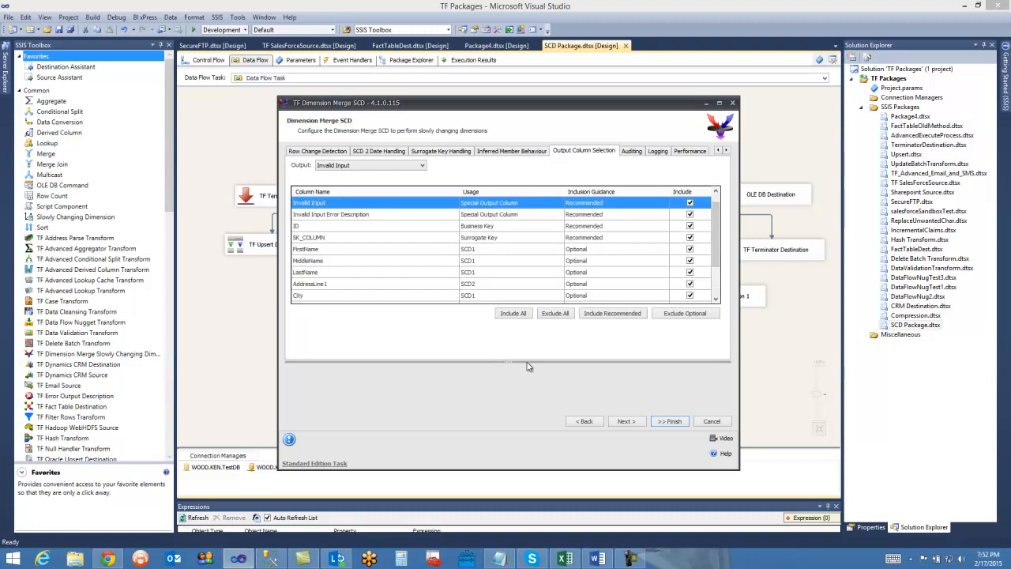
pyautogui.click(710, 423)
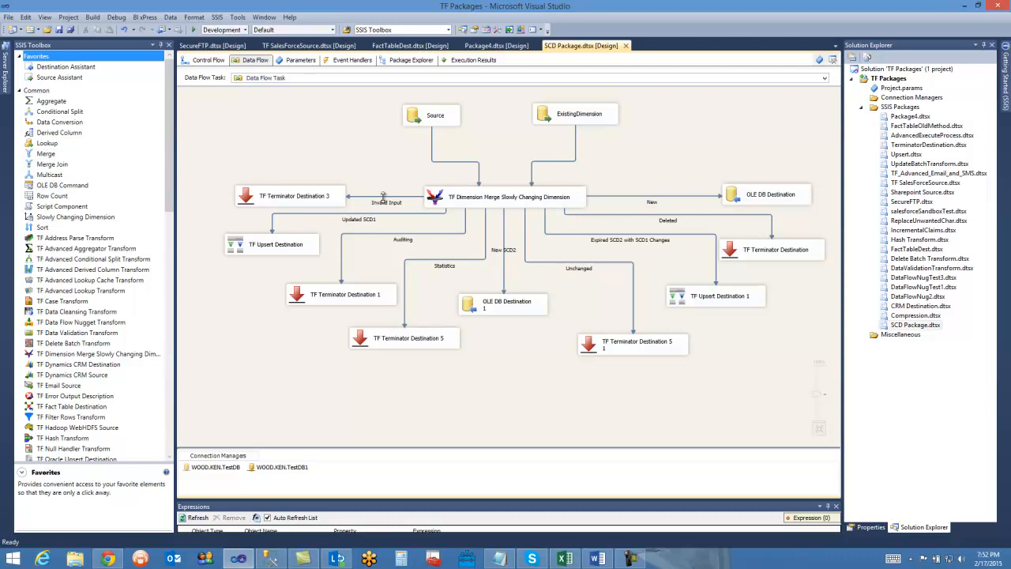
# Inspect the terminator destination on the Invalid Input path and the settings of the New SCD2 output's OLE DB destination, leaving them unchanged.
pyautogui.click(384, 197)
pyautogui.click(253, 201)
pyautogui.click(285, 164)
pyautogui.click(255, 205)
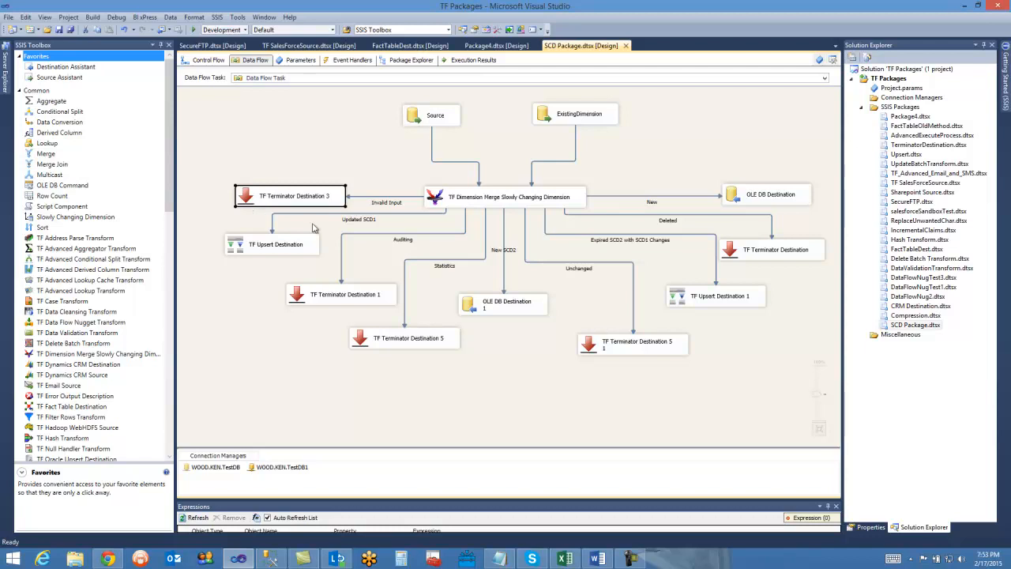
pyautogui.doubleClick(467, 308)
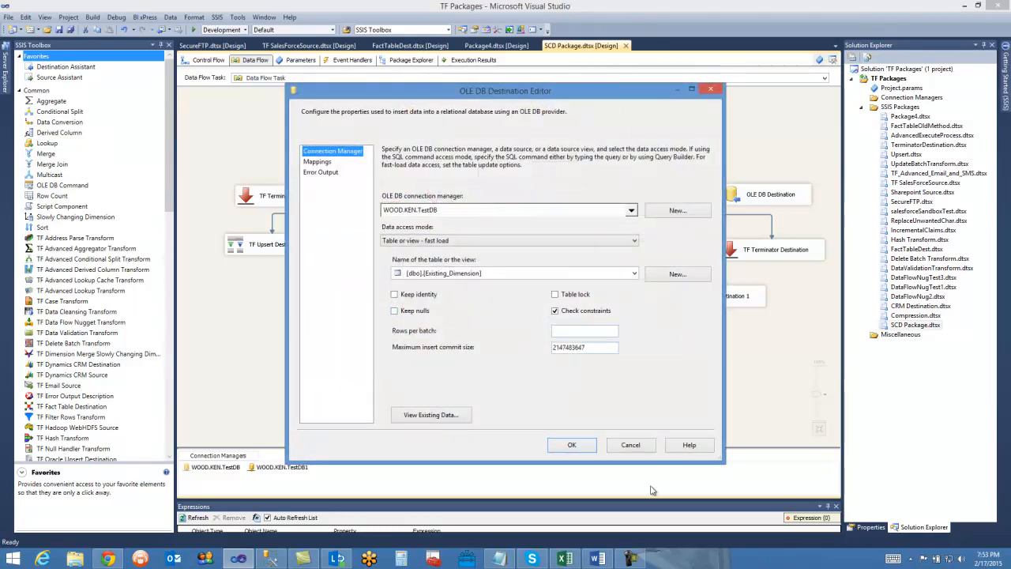
pyautogui.click(630, 447)
# Review the connection, upsert method and column mappings of the Updated SCD1 output's TF Upsert Destination, and accept its settings.
pyautogui.click(247, 252)
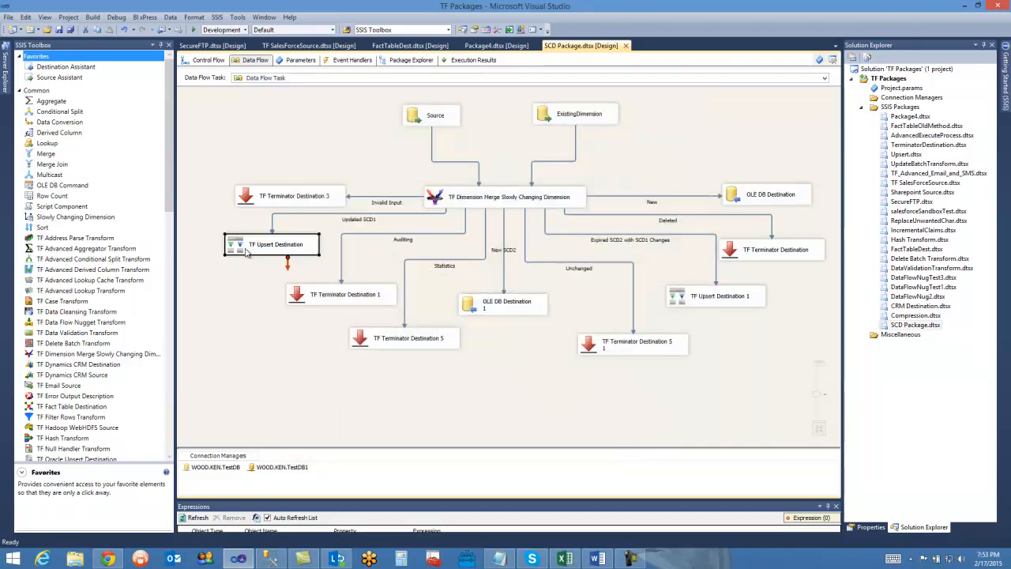
pyautogui.doubleClick(246, 252)
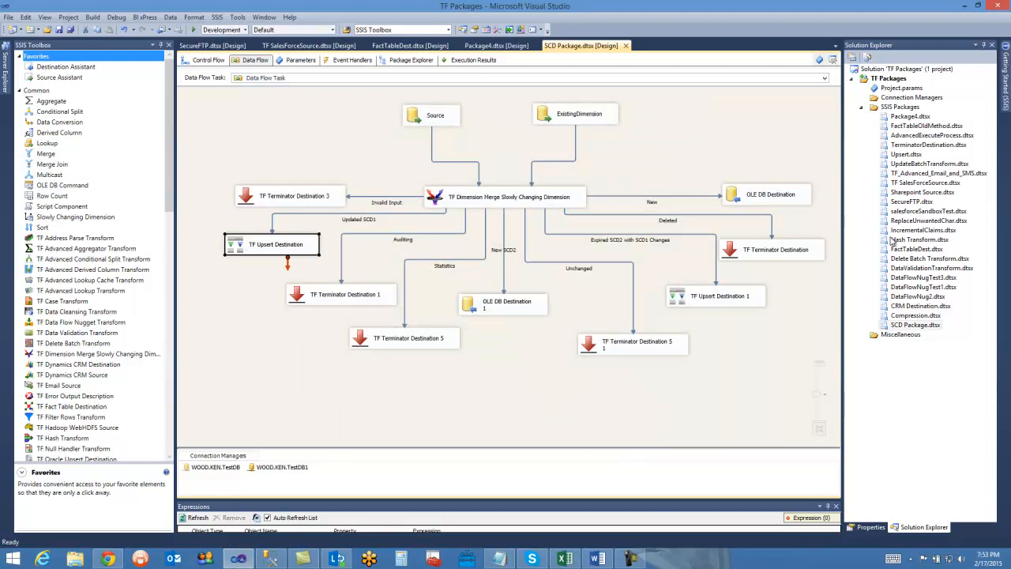
pyautogui.click(267, 171)
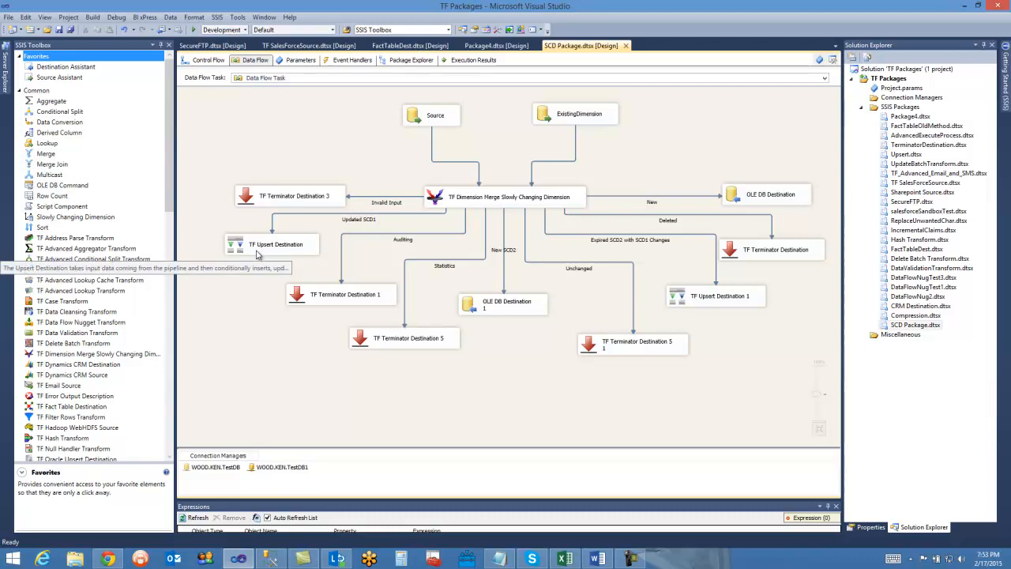
pyautogui.click(237, 247)
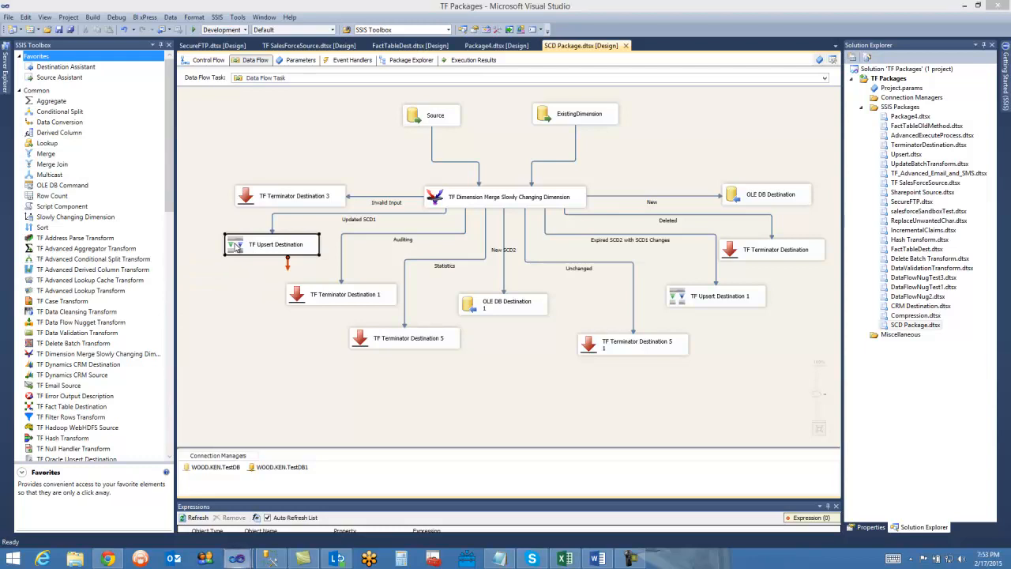
pyautogui.moveTo(496, 69); pyautogui.dragTo(451, 121)
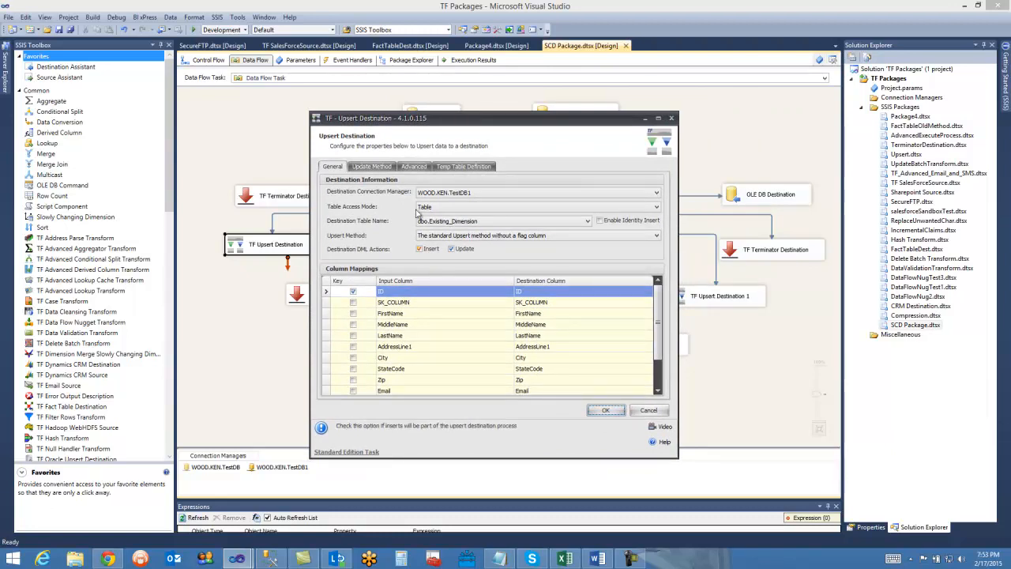
pyautogui.click(605, 411)
# Point out the OLE DB destinations for the New and New SCD2 outputs, and recheck the New SCD2 destination's connection settings without changes.
pyautogui.click(477, 307)
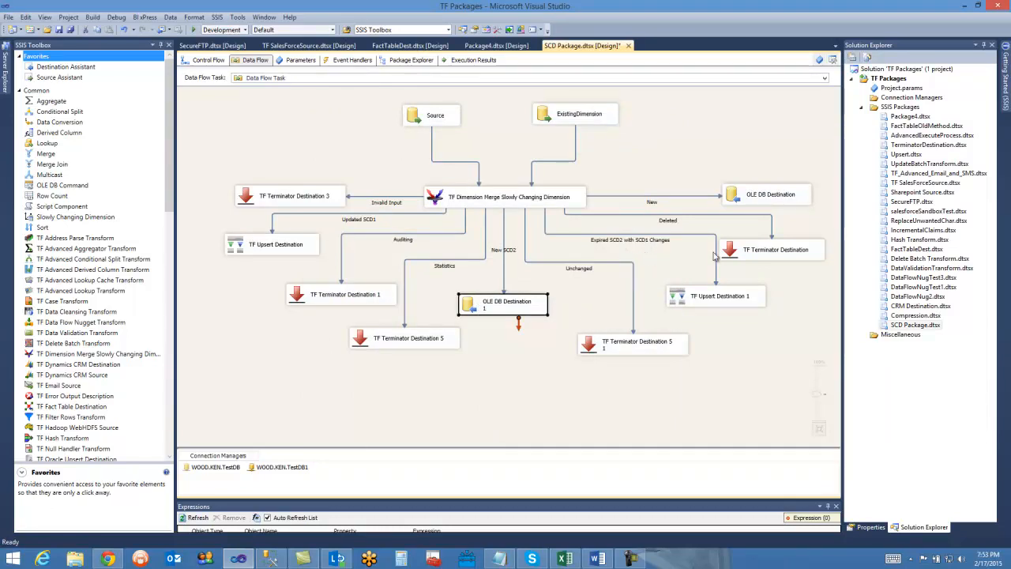
pyautogui.click(736, 202)
pyautogui.click(621, 163)
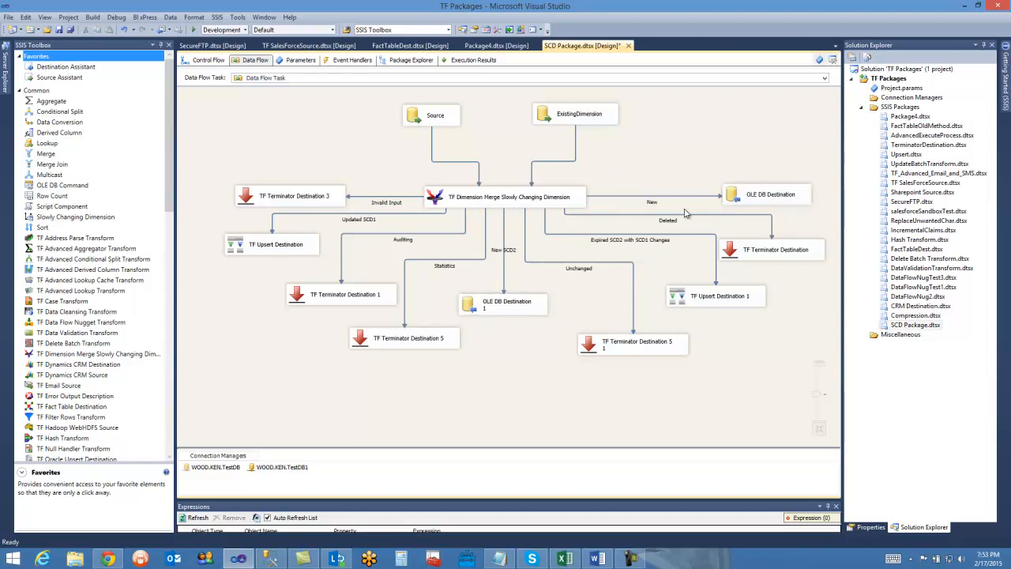
pyautogui.doubleClick(489, 314)
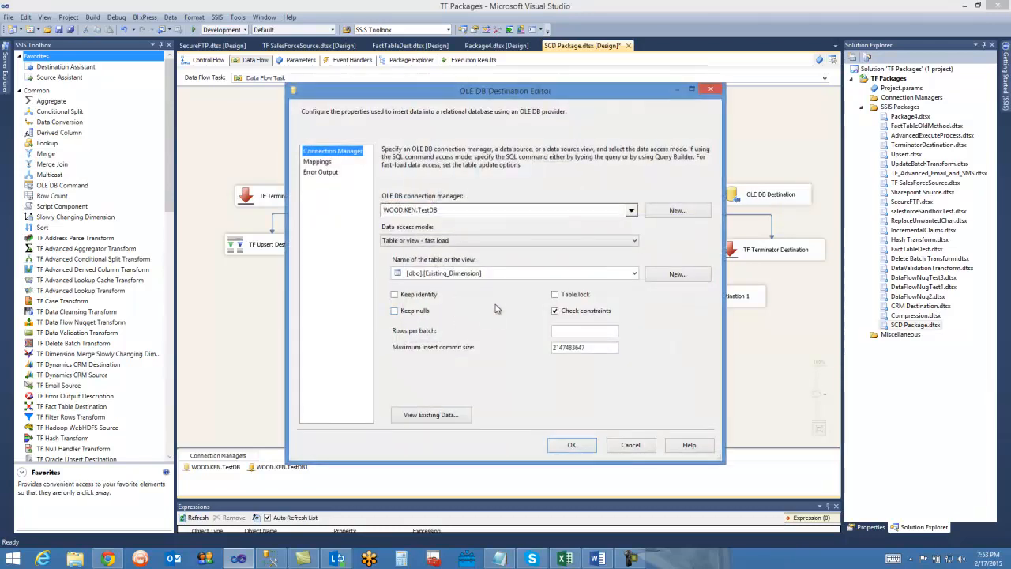
pyautogui.click(628, 447)
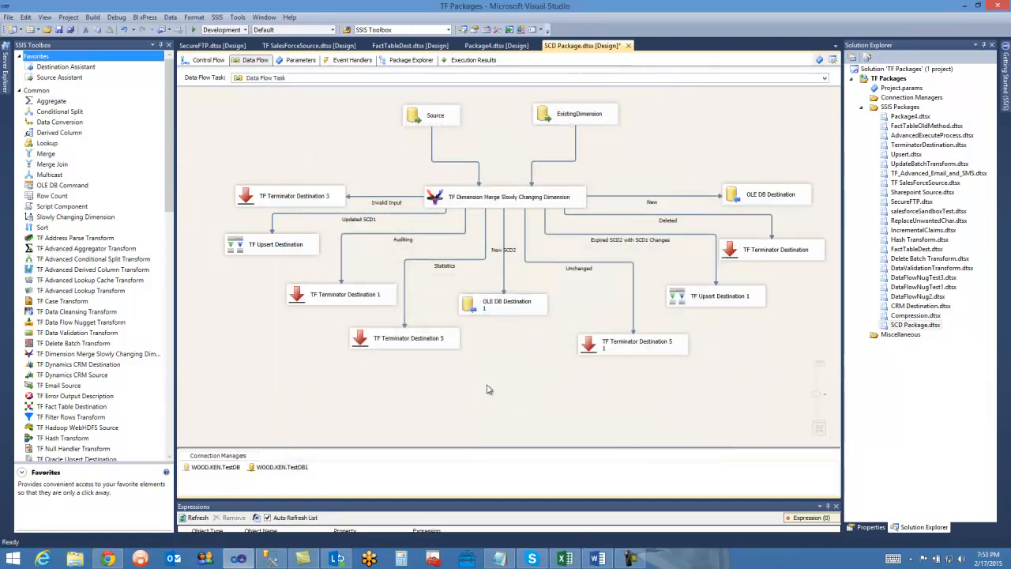
# Execute SCD Package.dtsx and stop debugging once the run has completed.
pyautogui.rightClick(907, 325)
pyautogui.click(763, 84)
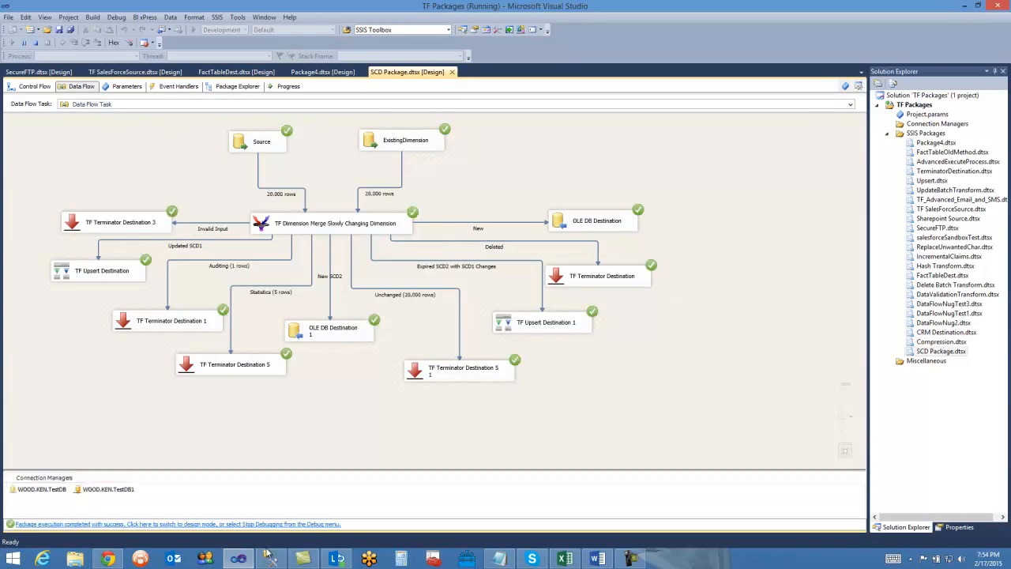
pyautogui.click(35, 43)
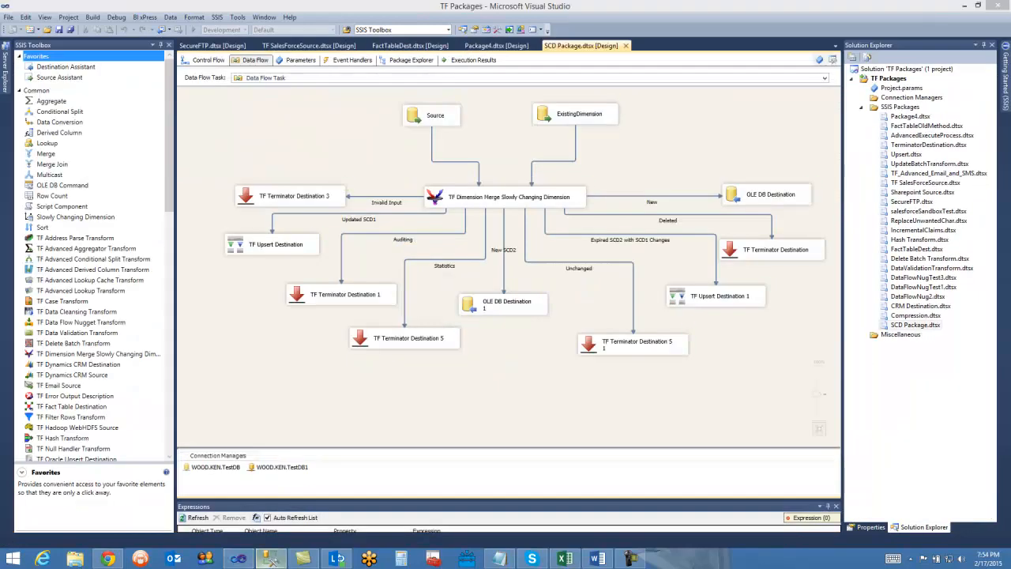
# Switch to SQL Server Management Studio, browse the Source_Table query results, and return to Visual Studio.
pyautogui.click(271, 559)
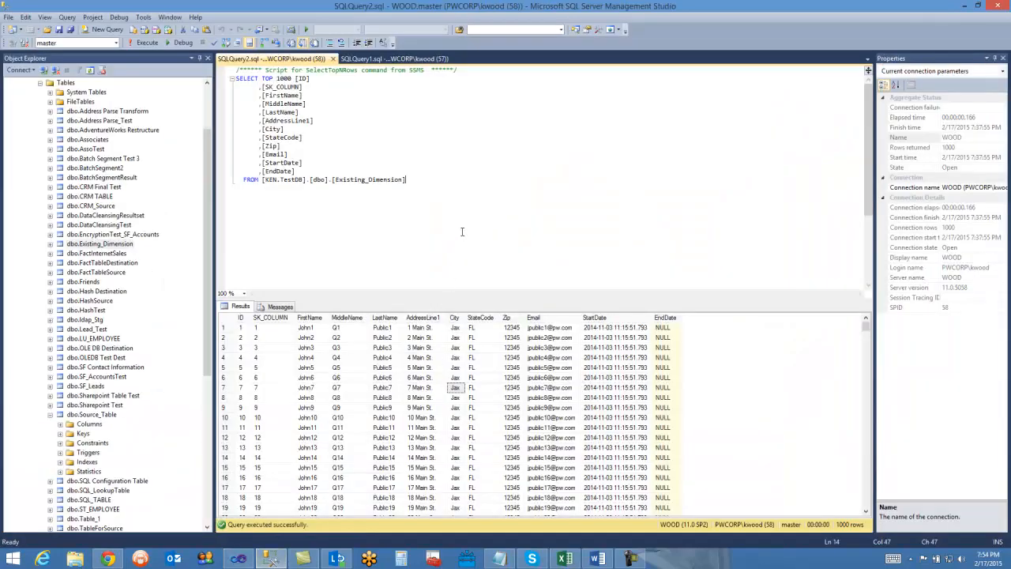
pyautogui.click(370, 59)
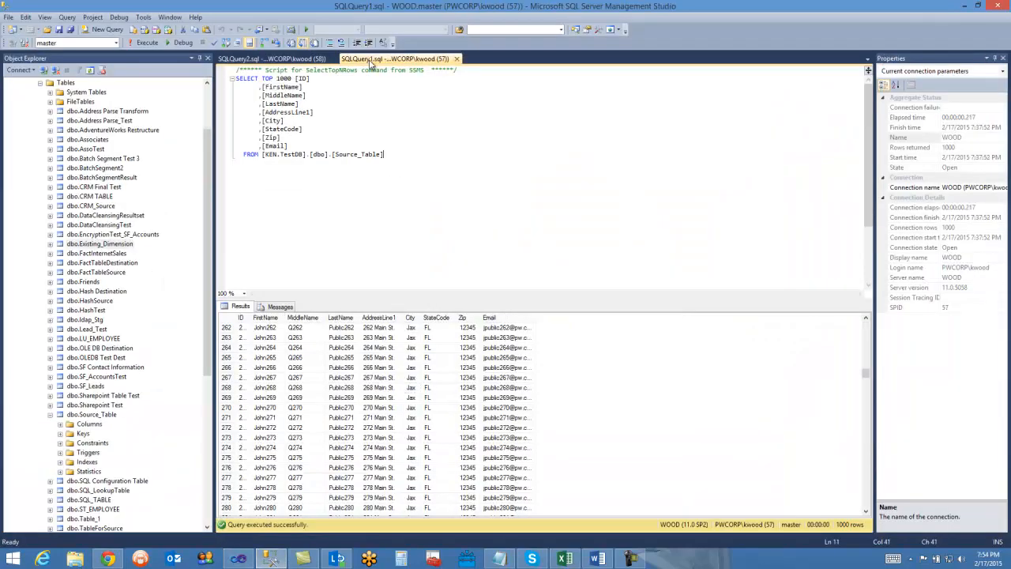
pyautogui.scroll(4, 536, 409)
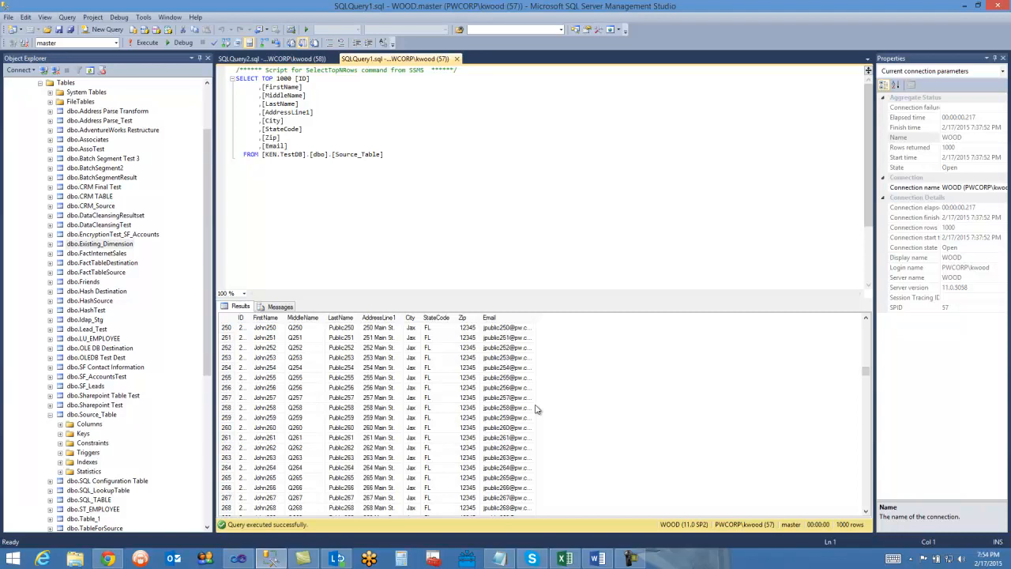
pyautogui.click(536, 408)
pyautogui.press('Up')
pyautogui.press('Up')
pyautogui.press('Up')
pyautogui.press('Up')
pyautogui.press('Up')
pyautogui.press('Up')
pyautogui.press('Up')
pyautogui.press('Up')
pyautogui.press('Up')
pyautogui.press('Up')
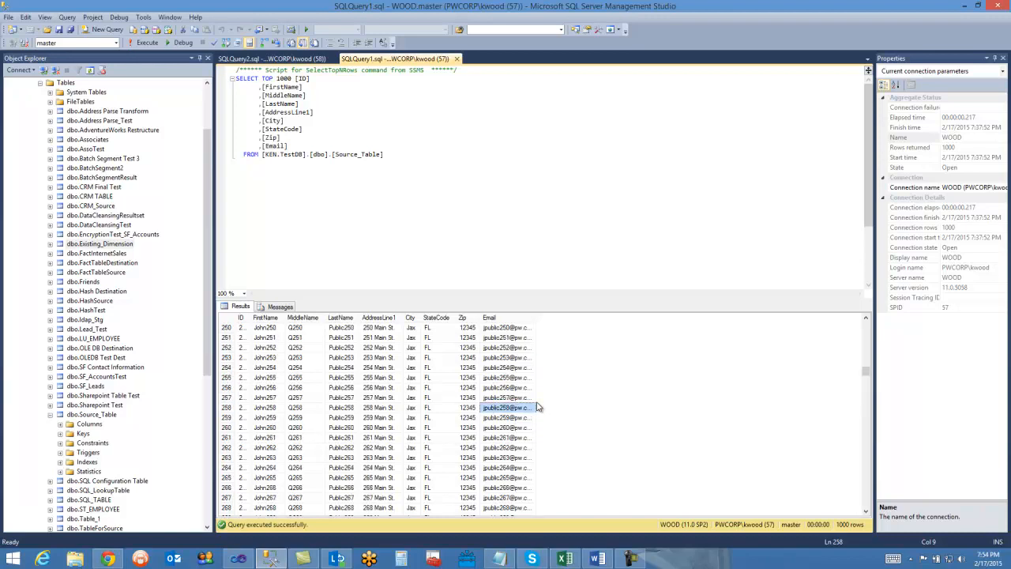
pyautogui.scroll(14, 537, 406)
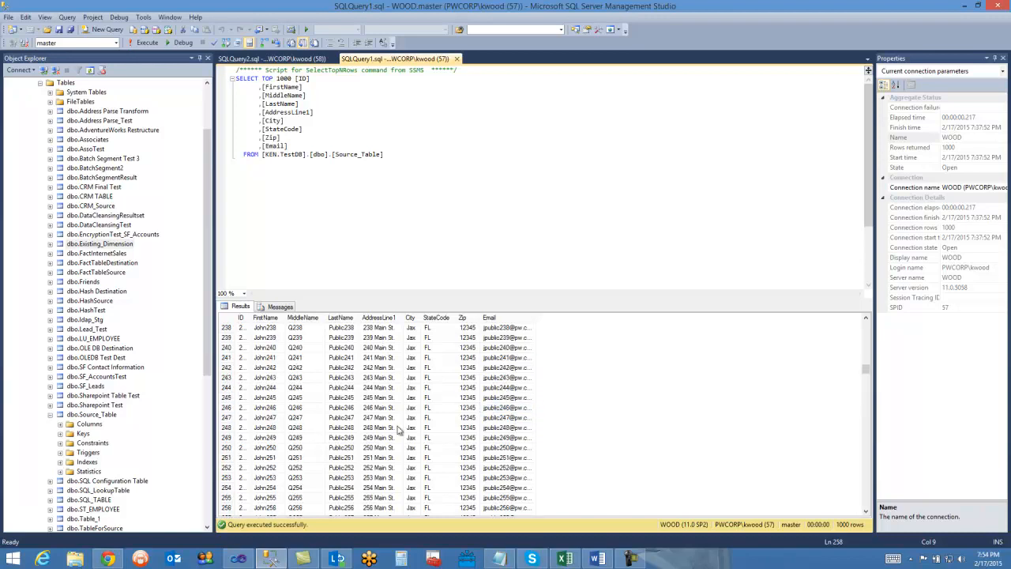
pyautogui.scroll(5, 427, 401)
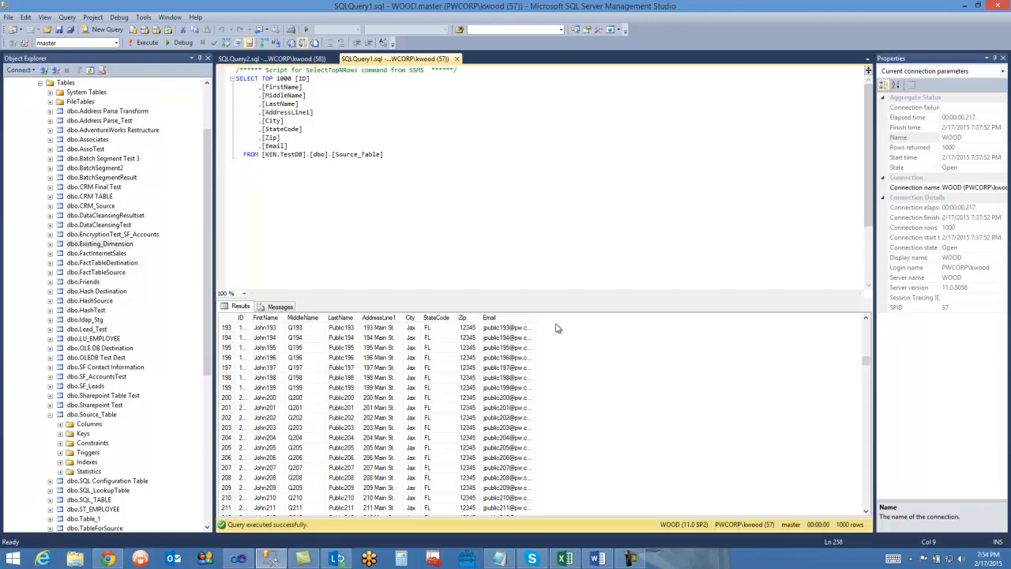
pyautogui.scroll(-20, 413, 406)
pyautogui.scroll(-20, 412, 409)
pyautogui.scroll(-6, 413, 409)
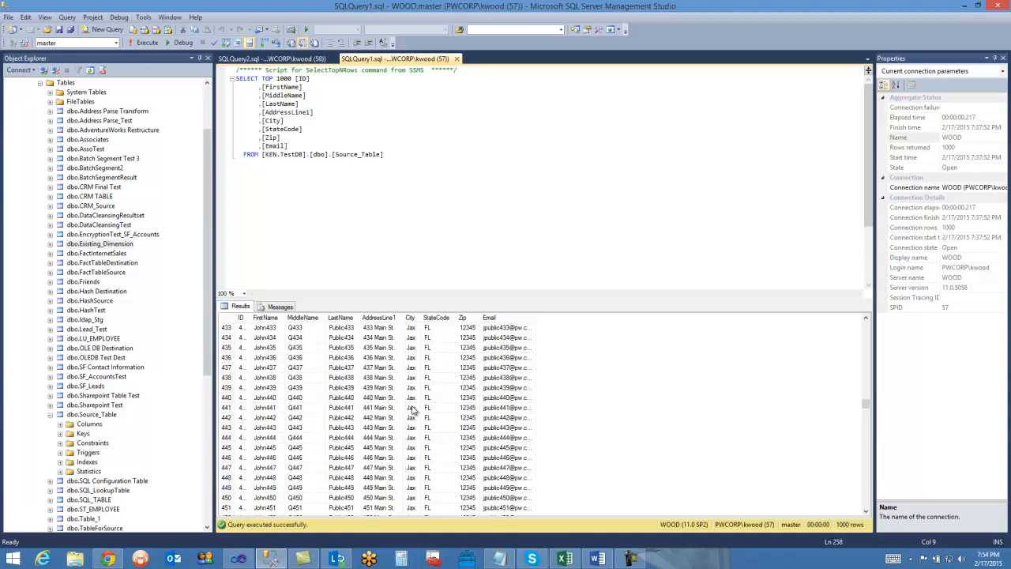
pyautogui.click(458, 178)
pyautogui.click(270, 559)
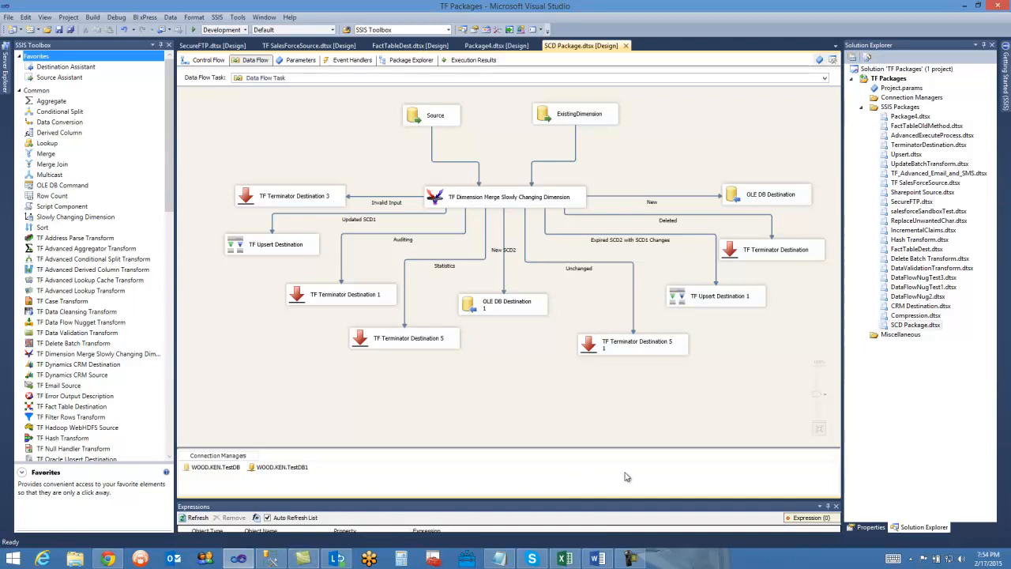
# Switch to Snagit Editor to view the saved capture of the standard Slowly Changing Dimension data flow, and close the editor.
pyautogui.press('Print')
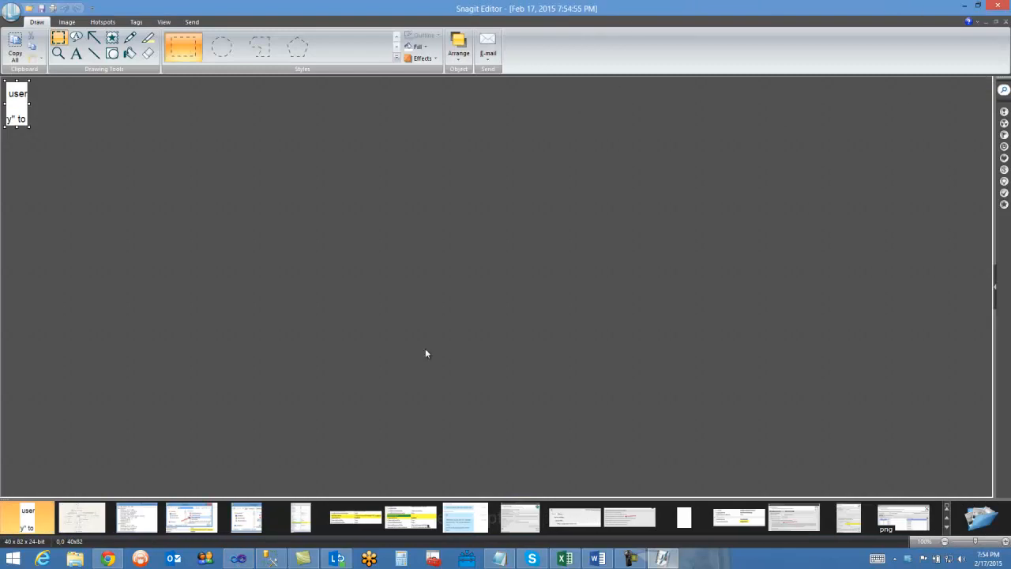
pyautogui.click(71, 517)
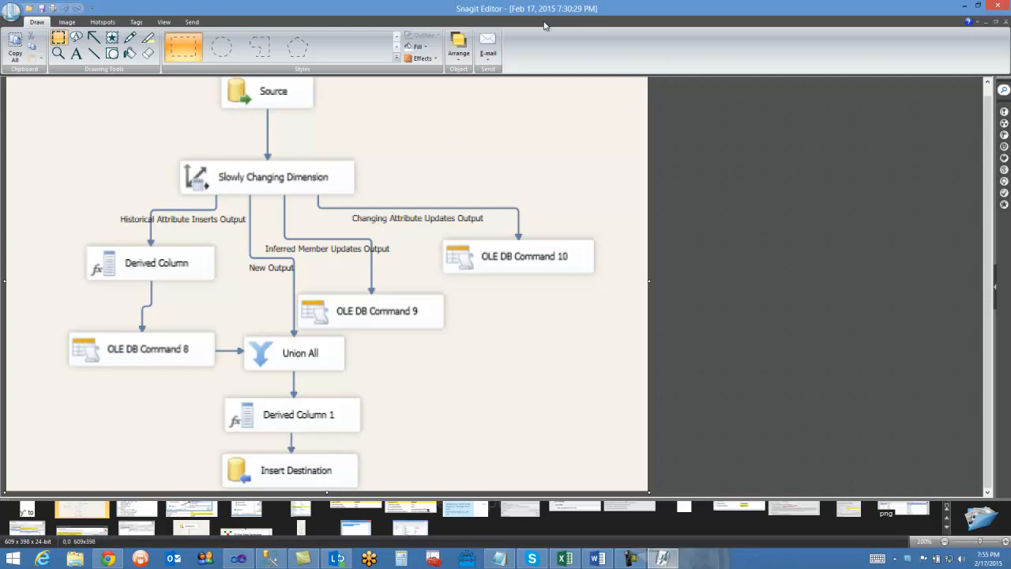
pyautogui.click(995, 7)
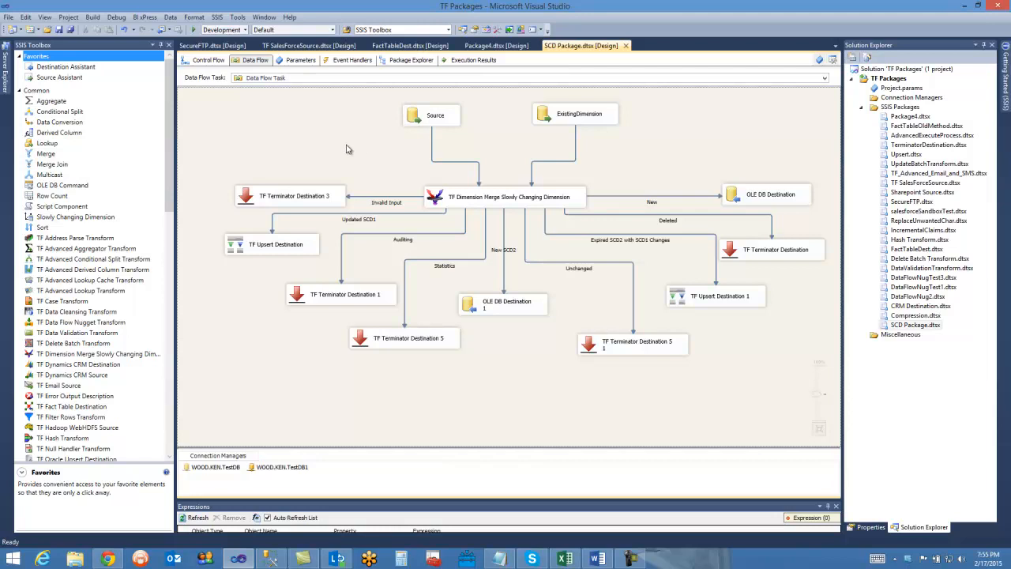
pyautogui.click(441, 204)
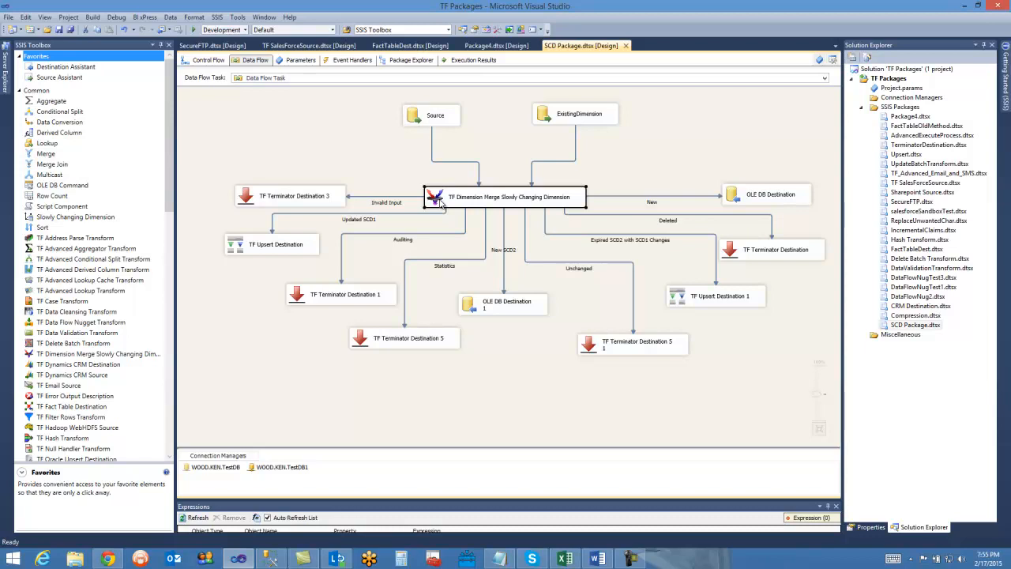
pyautogui.click(374, 145)
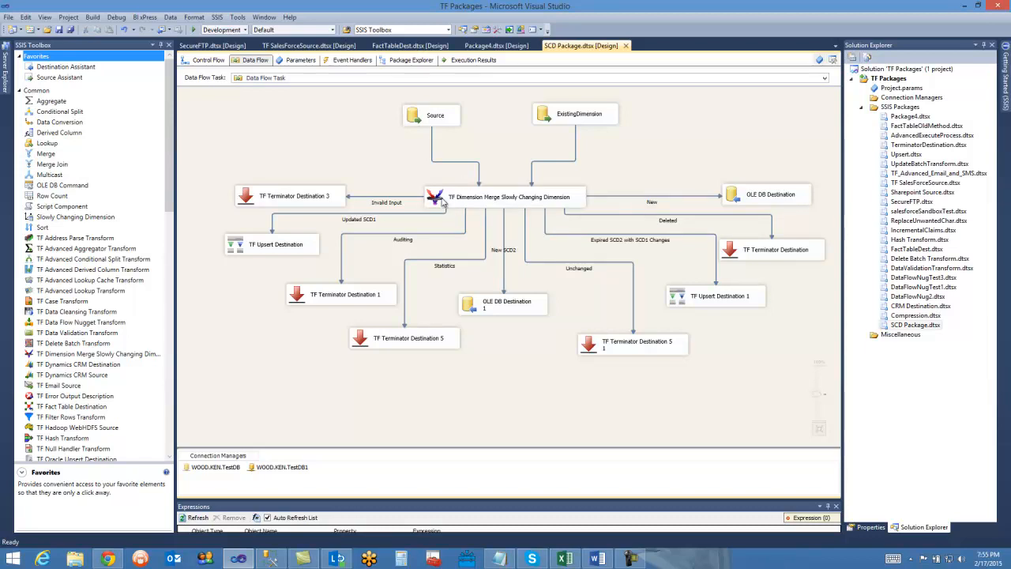